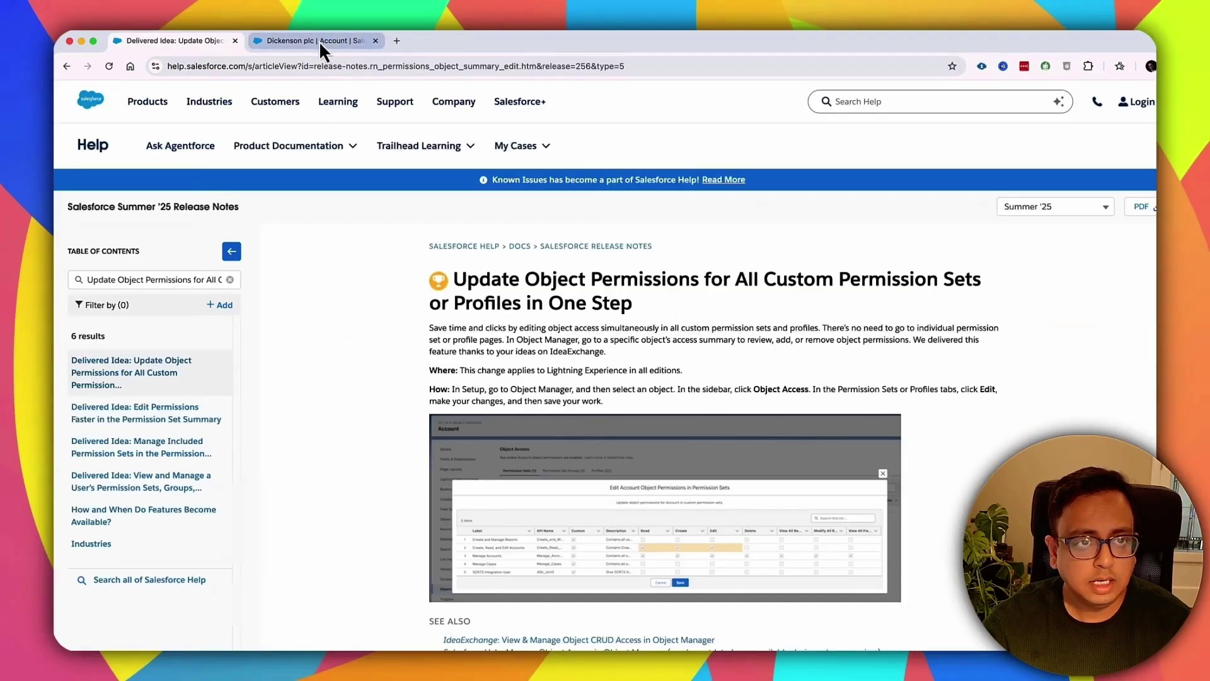
Step: Open the Object Access page of the Account object in the org's Setup Object Manager
left_click(319, 40)
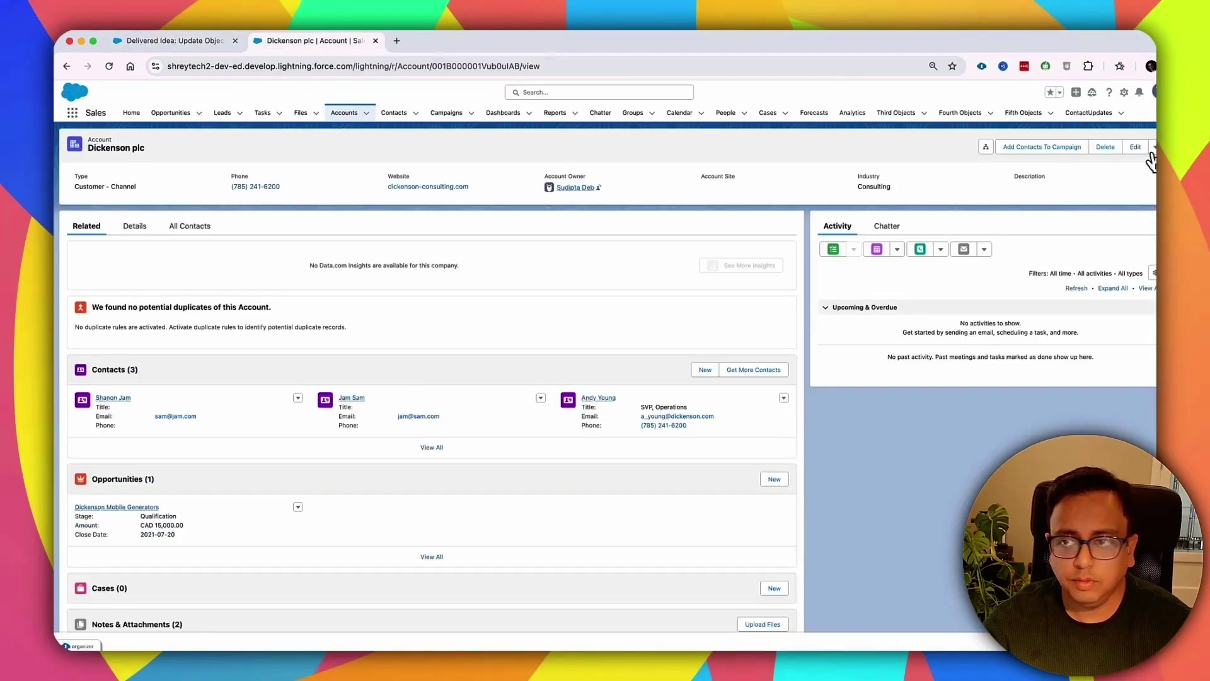
left_click(1124, 92)
left_click(1106, 143)
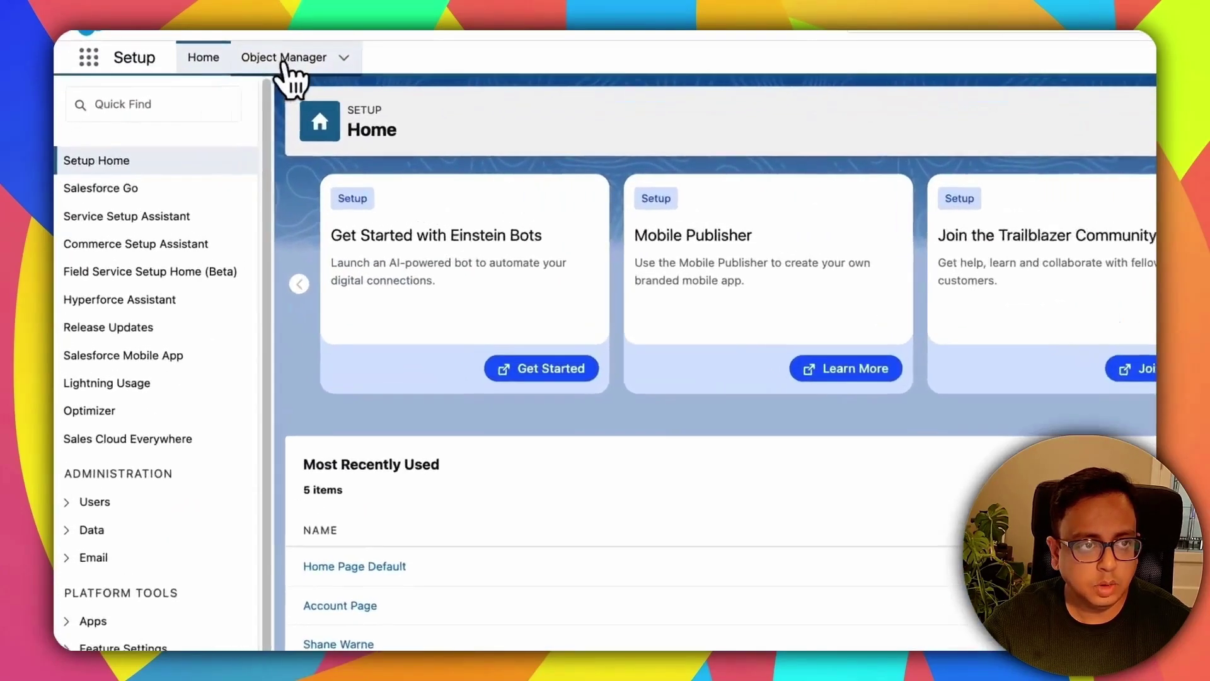
left_click(185, 101)
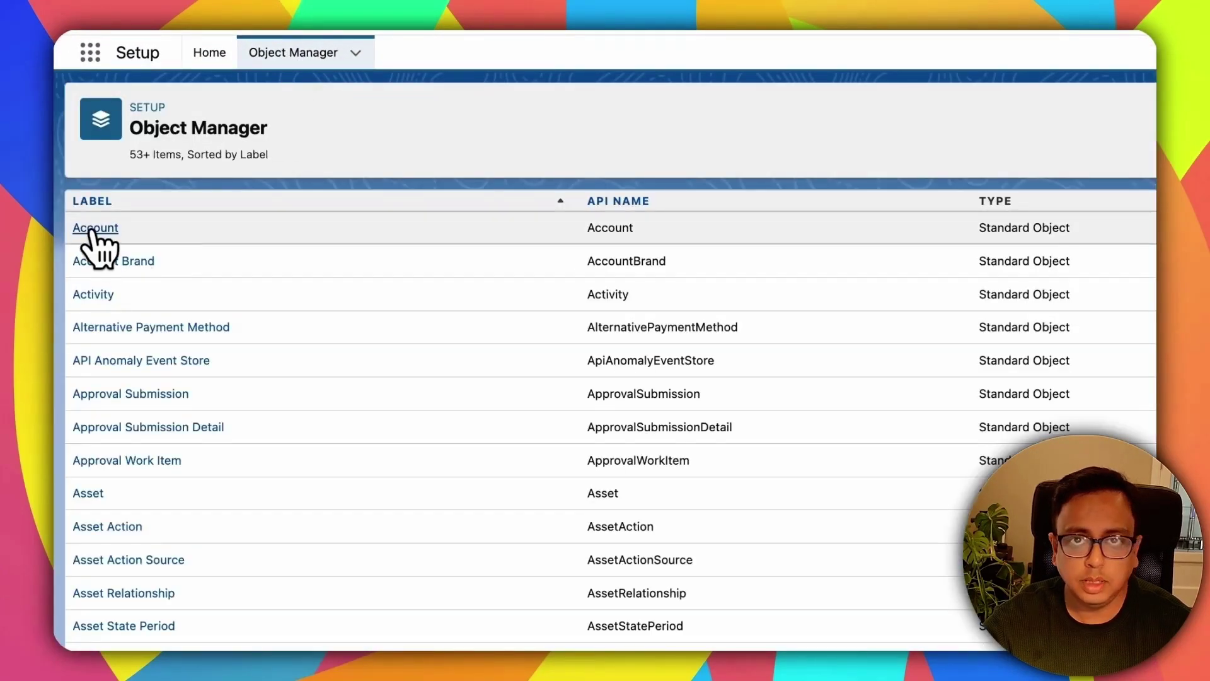
left_click(95, 228)
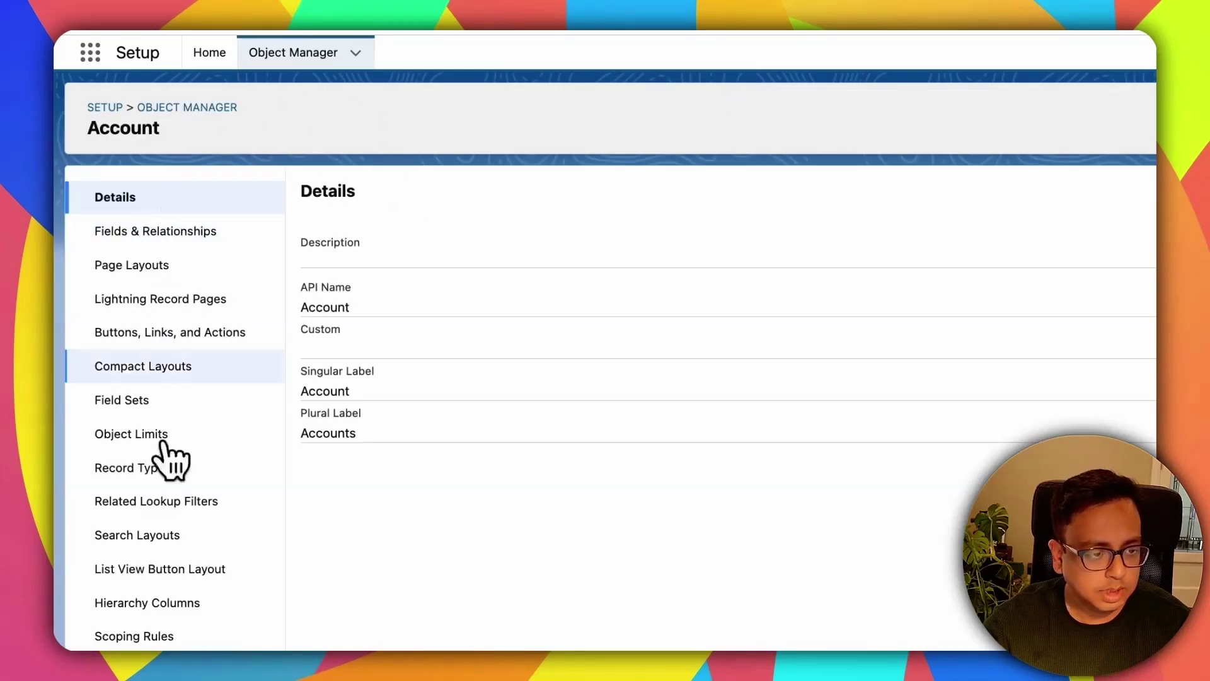
scroll(168, 513, "down", 5)
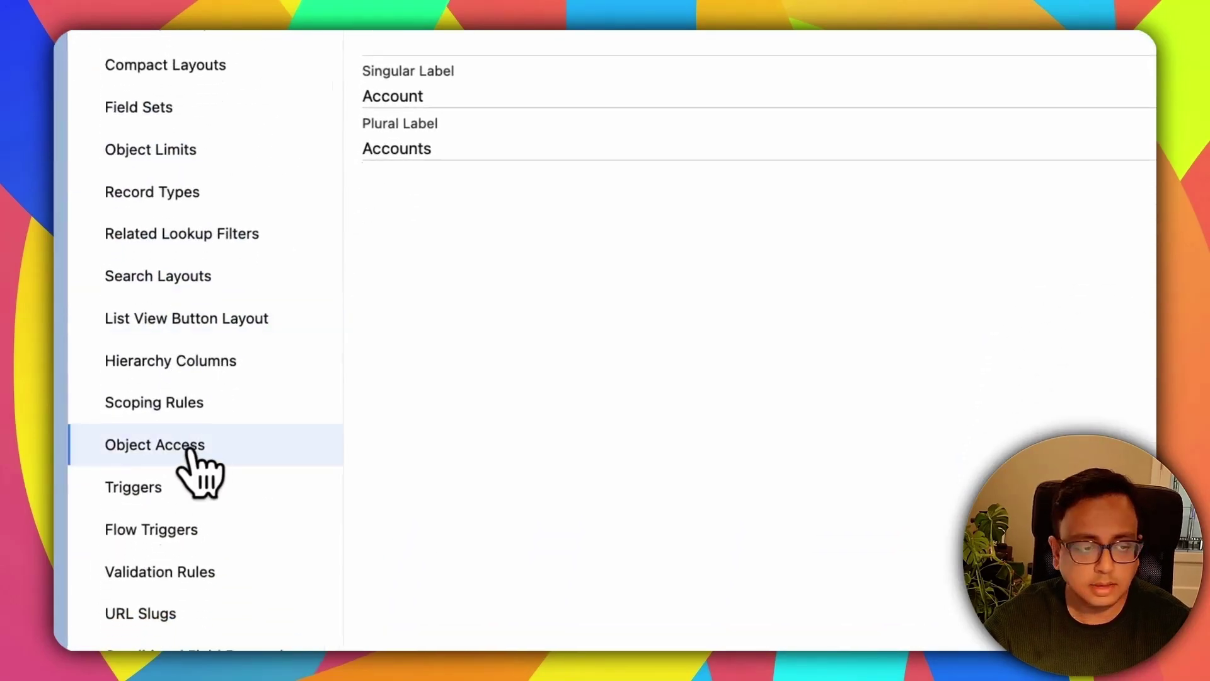
left_click(189, 449)
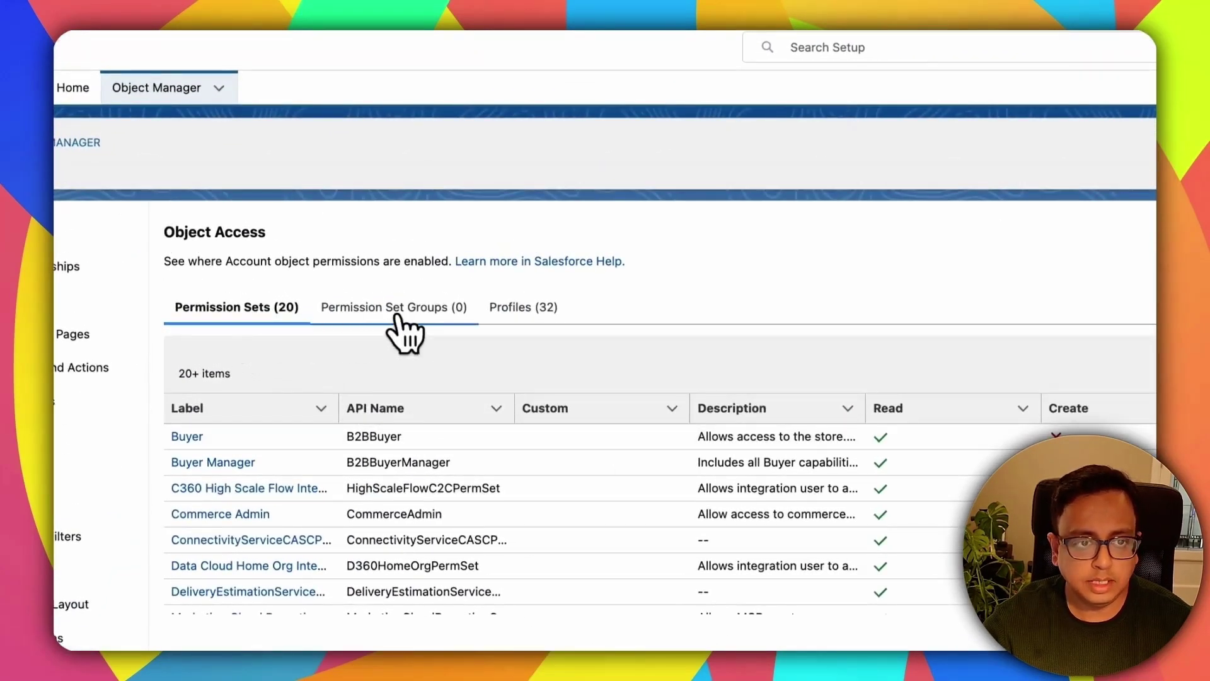
Step: Review the Account object's access by permission set group and profile, and open its permission set access for editing
left_click(397, 315)
left_click(522, 315)
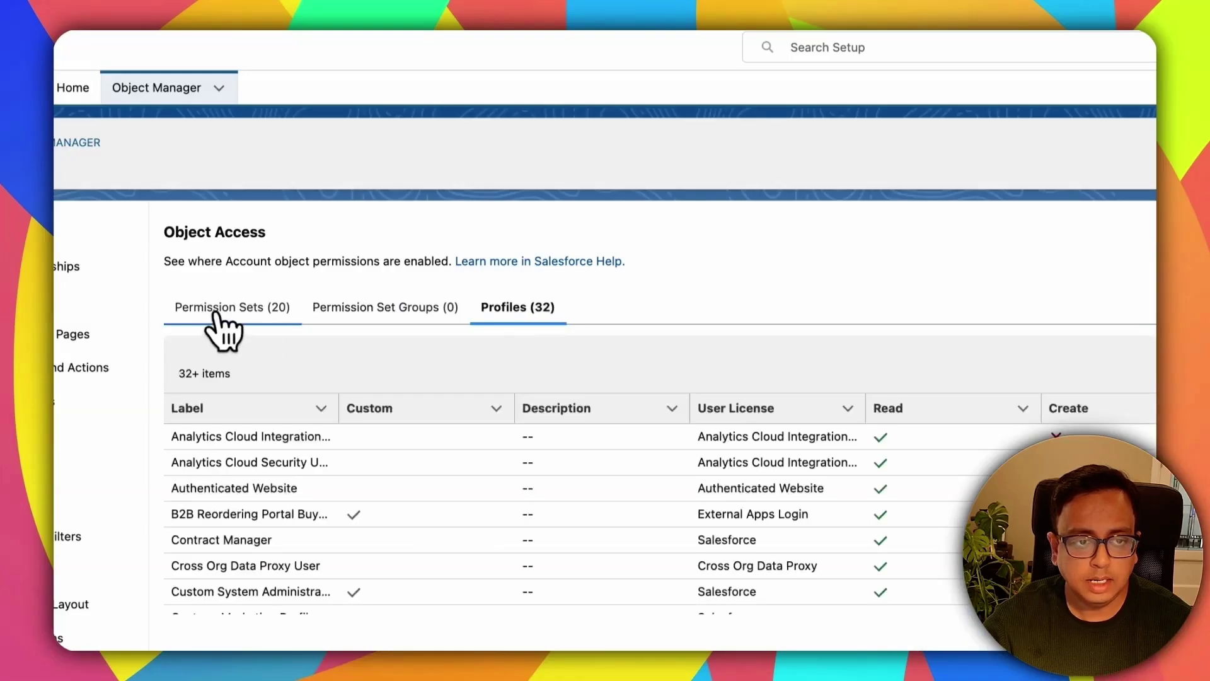
left_click(215, 308)
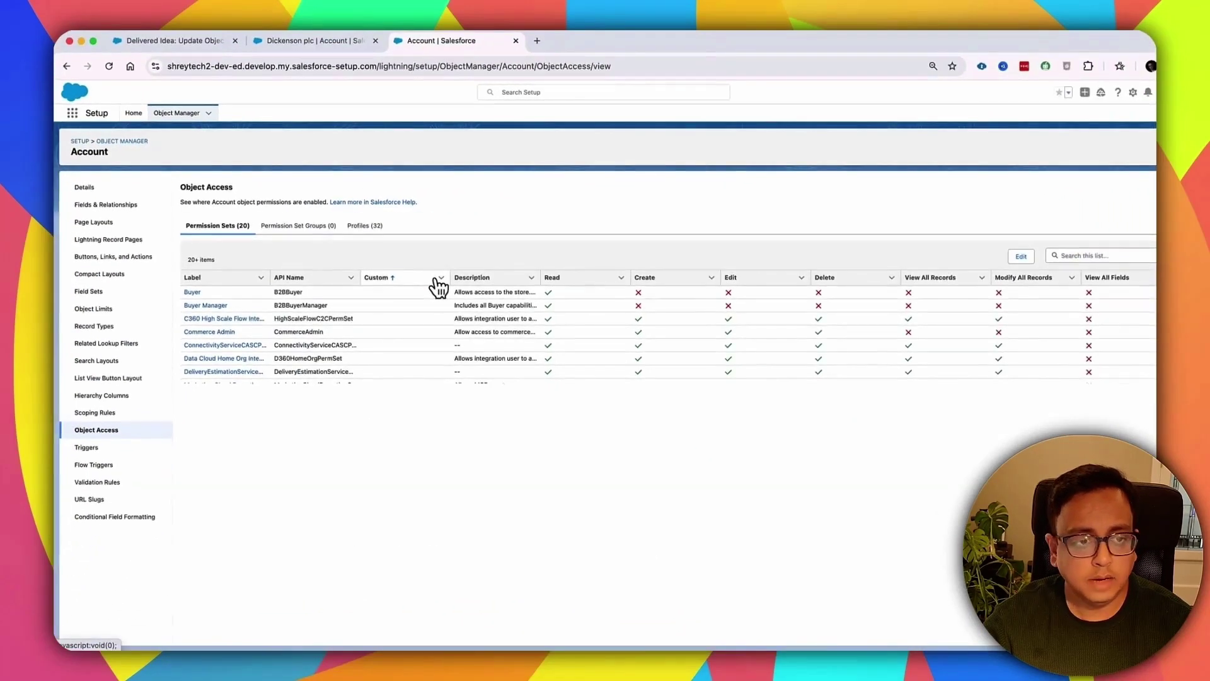
left_click(1020, 257)
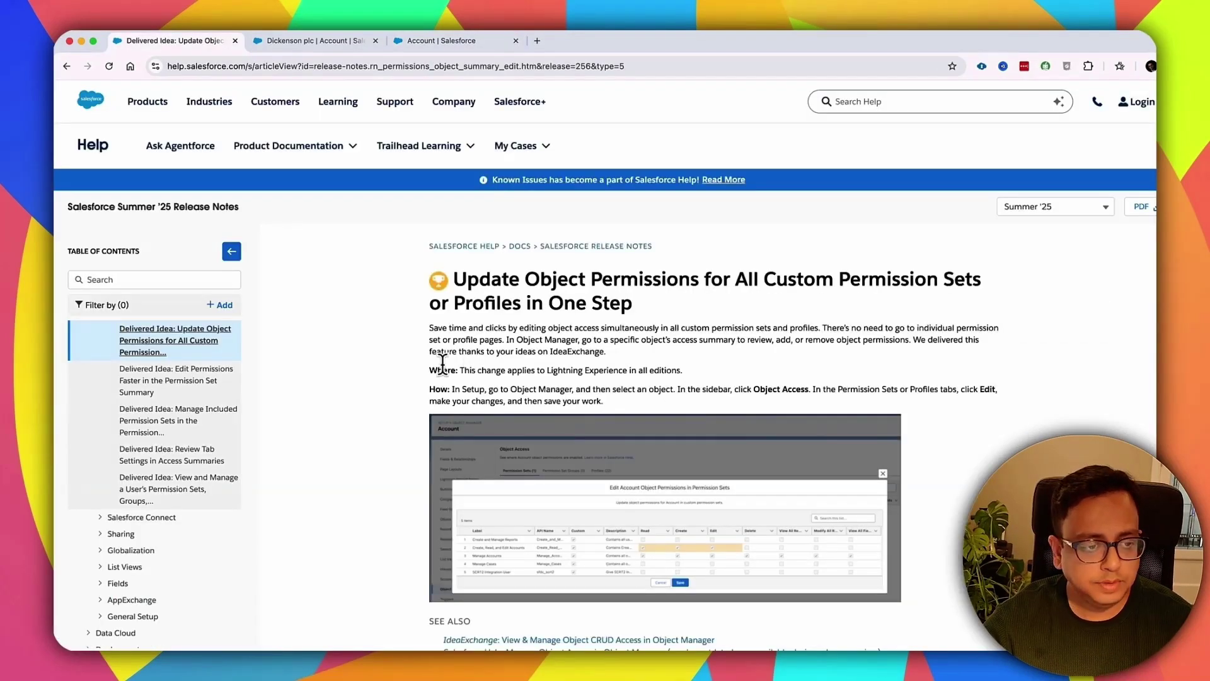
Step: View the release note on editing permissions in the permission set summary, and open the HelloWorld permission set's summary in Setup
left_click(203, 388)
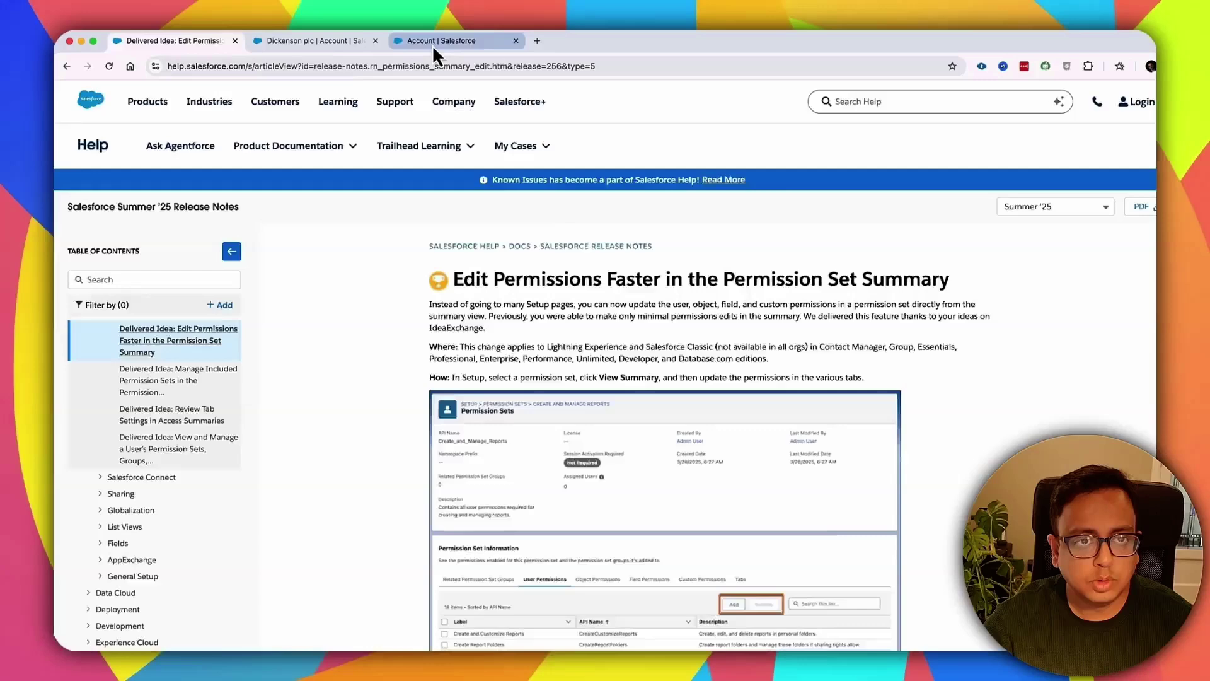
left_click(433, 41)
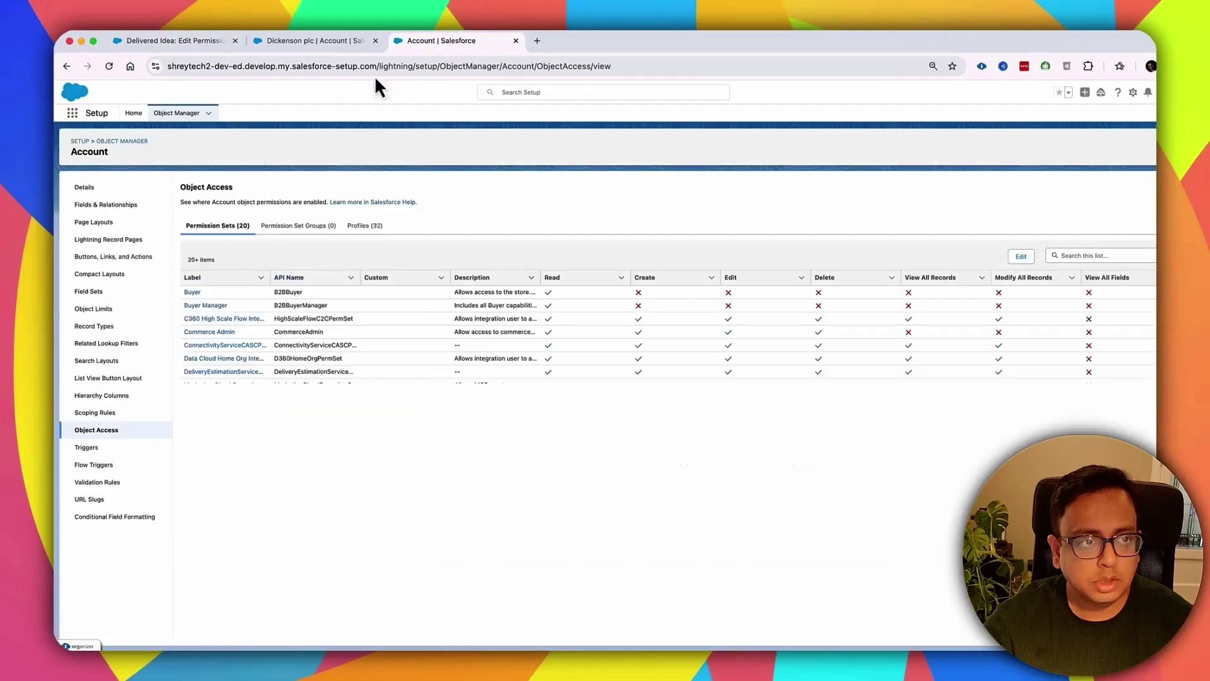
left_click(137, 115)
left_click(111, 139)
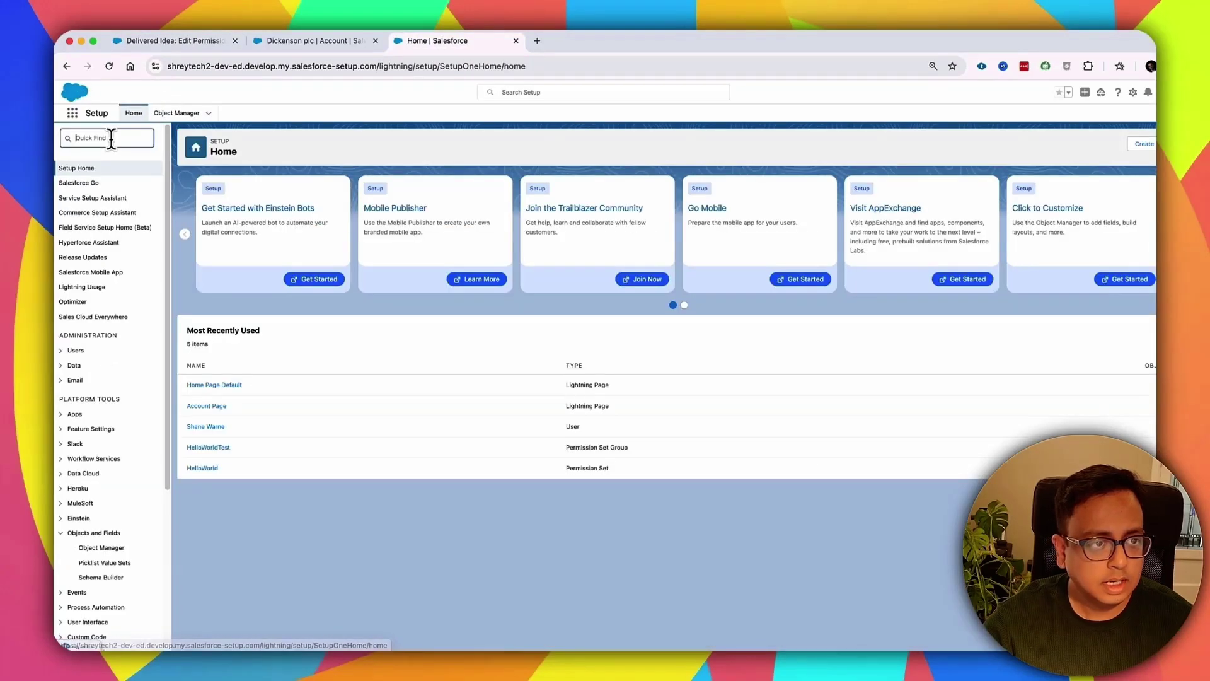
type("permissio")
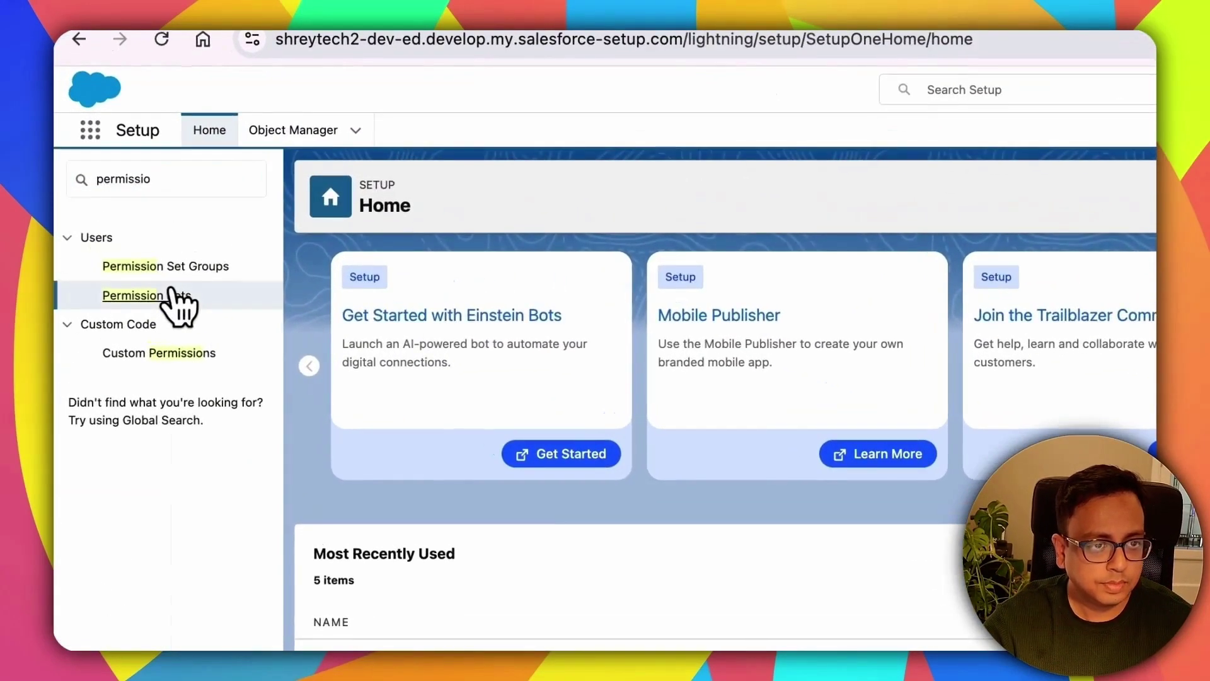
left_click(172, 293)
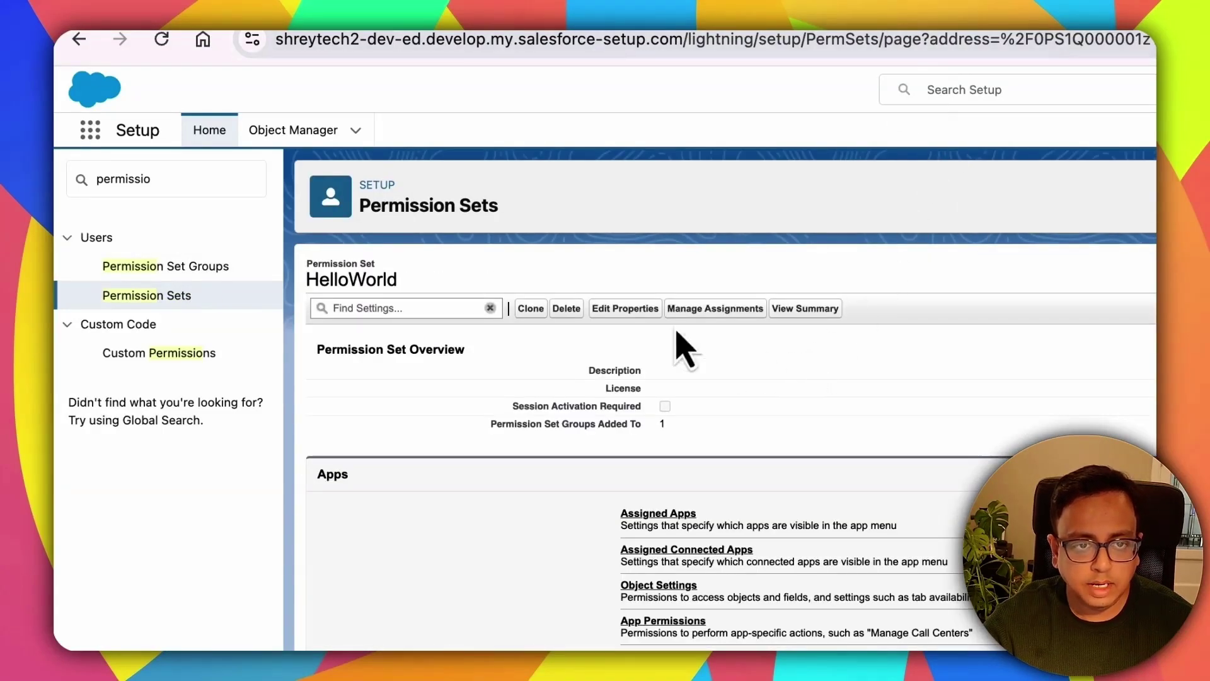
left_click(816, 313)
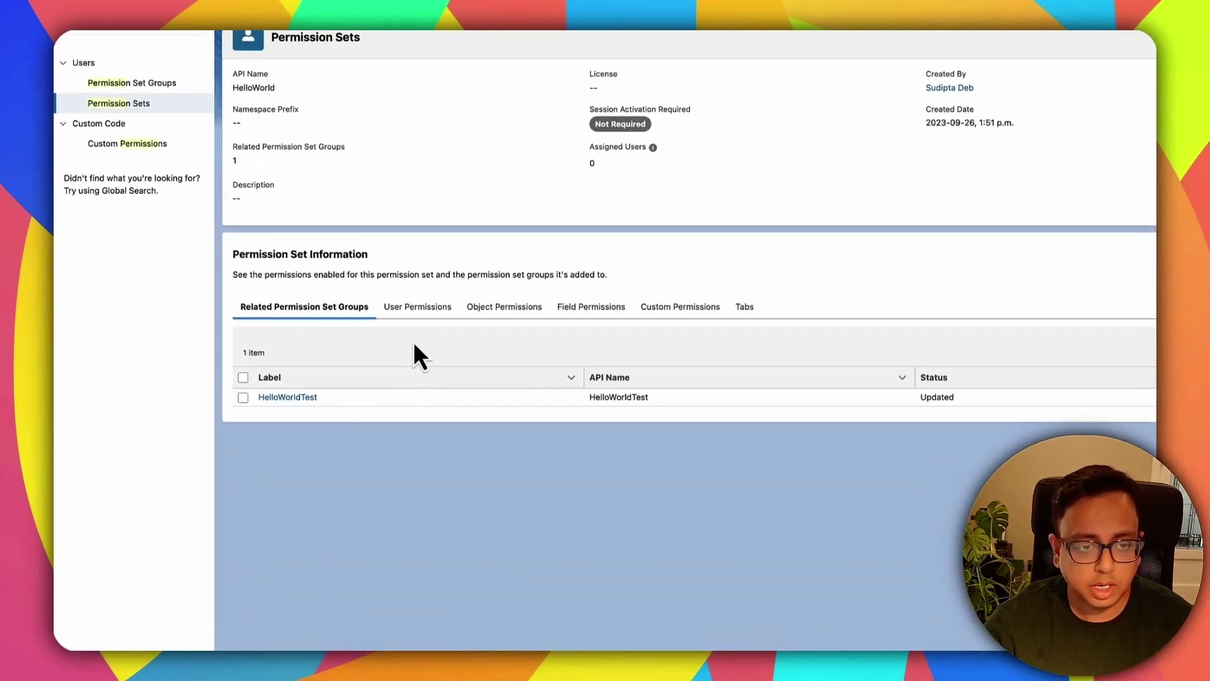
Step: Examine the HelloWorld summary's user, object, field and custom permissions and its tab settings
left_click(416, 312)
left_click(512, 309)
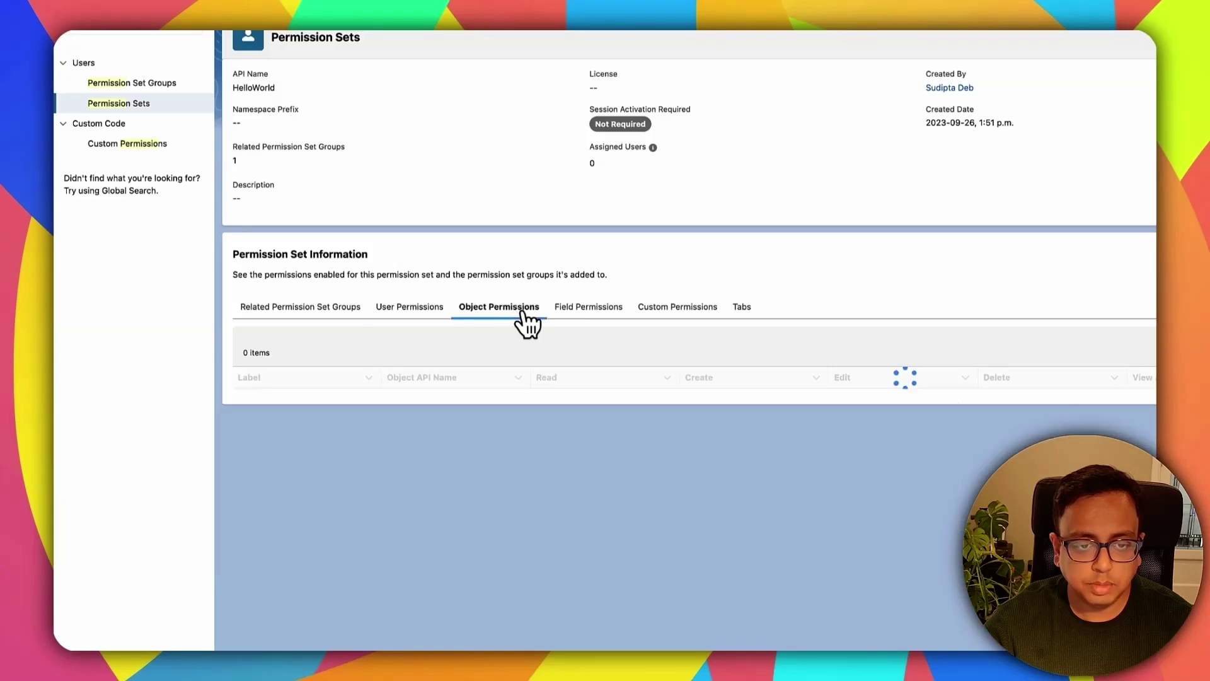
left_click(596, 308)
left_click(695, 312)
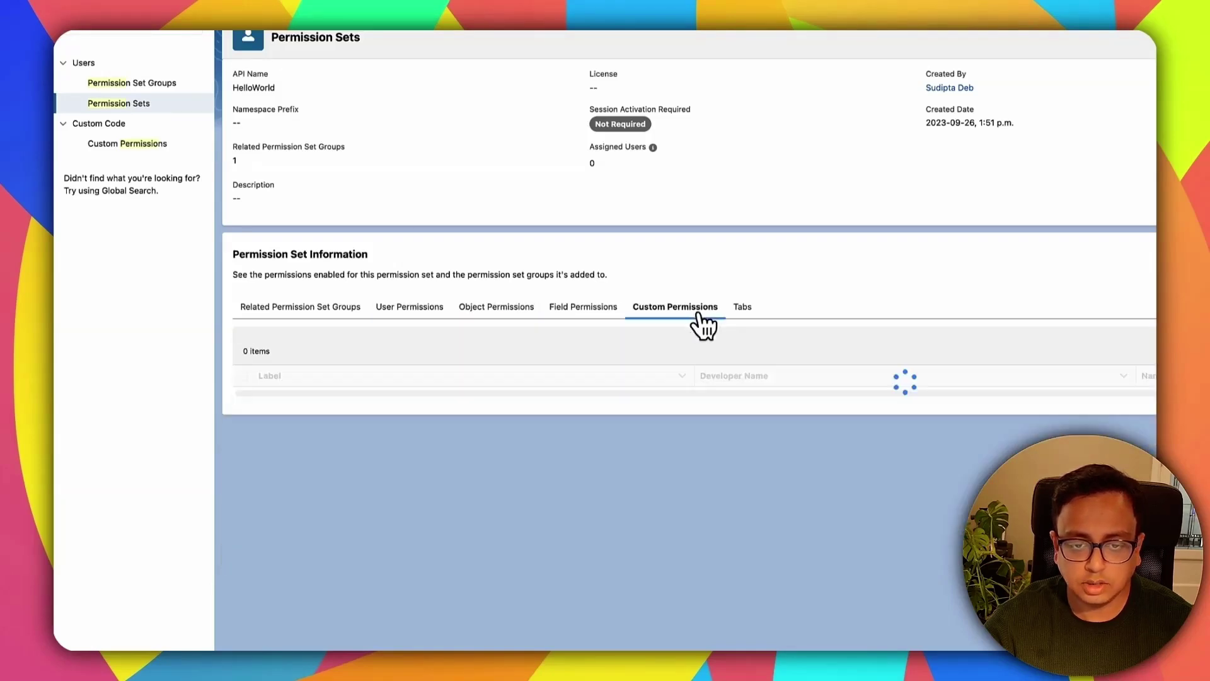
left_click(747, 316)
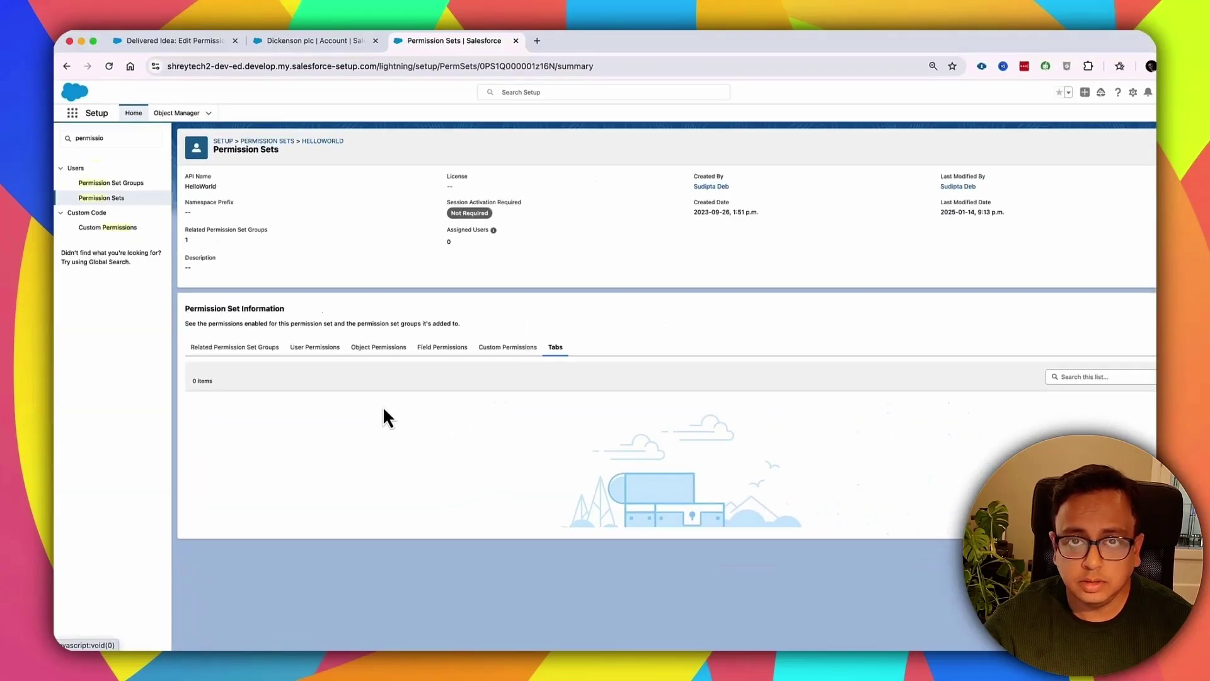
left_click(318, 350)
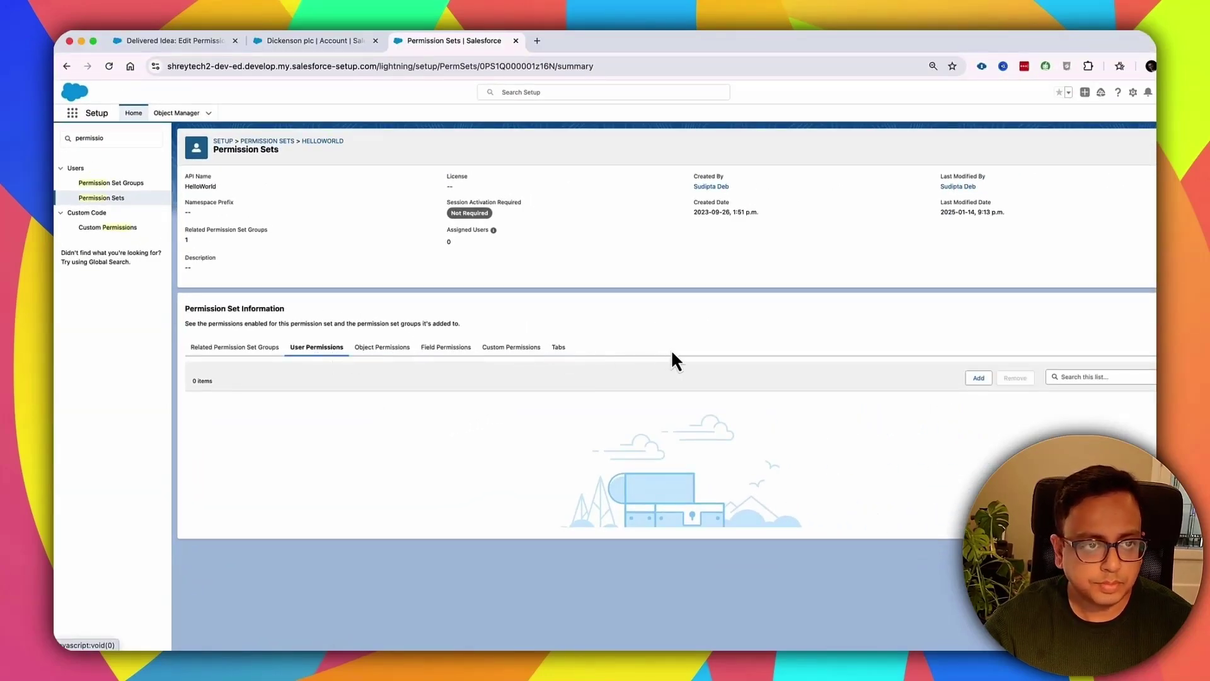
left_click(560, 351)
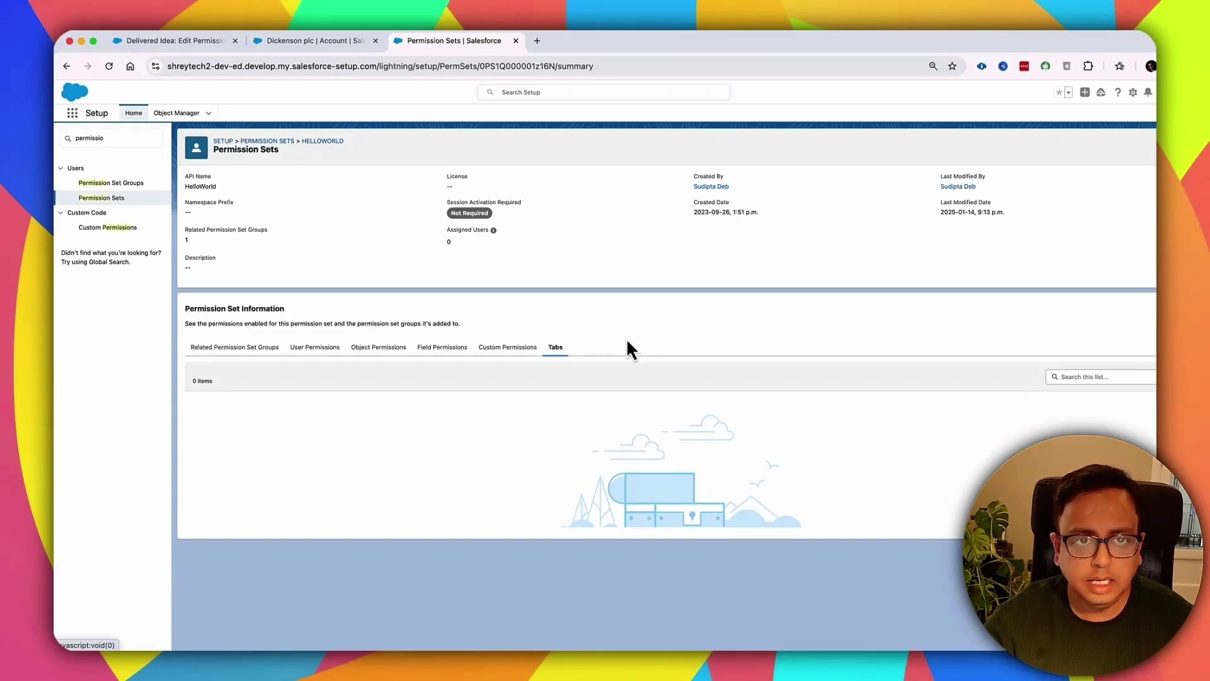
Step: Compare the HelloWorld summary with its release note, and open the note on managing included permission sets in the group summary
left_click(192, 39)
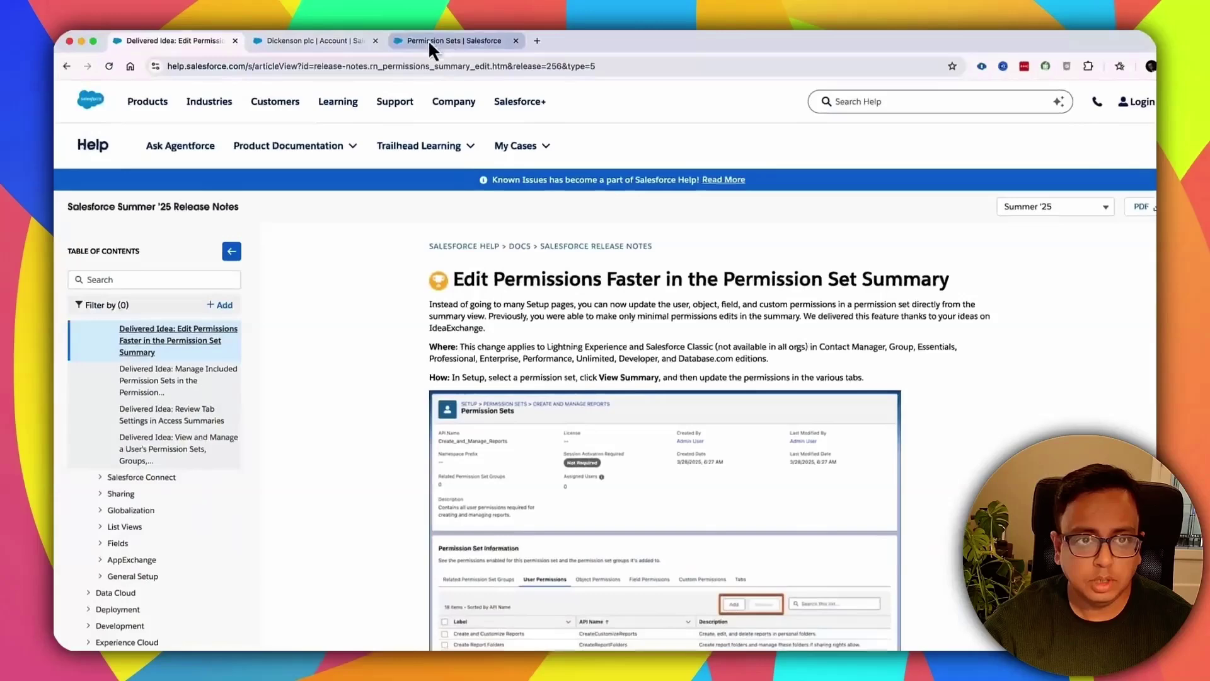
left_click(430, 40)
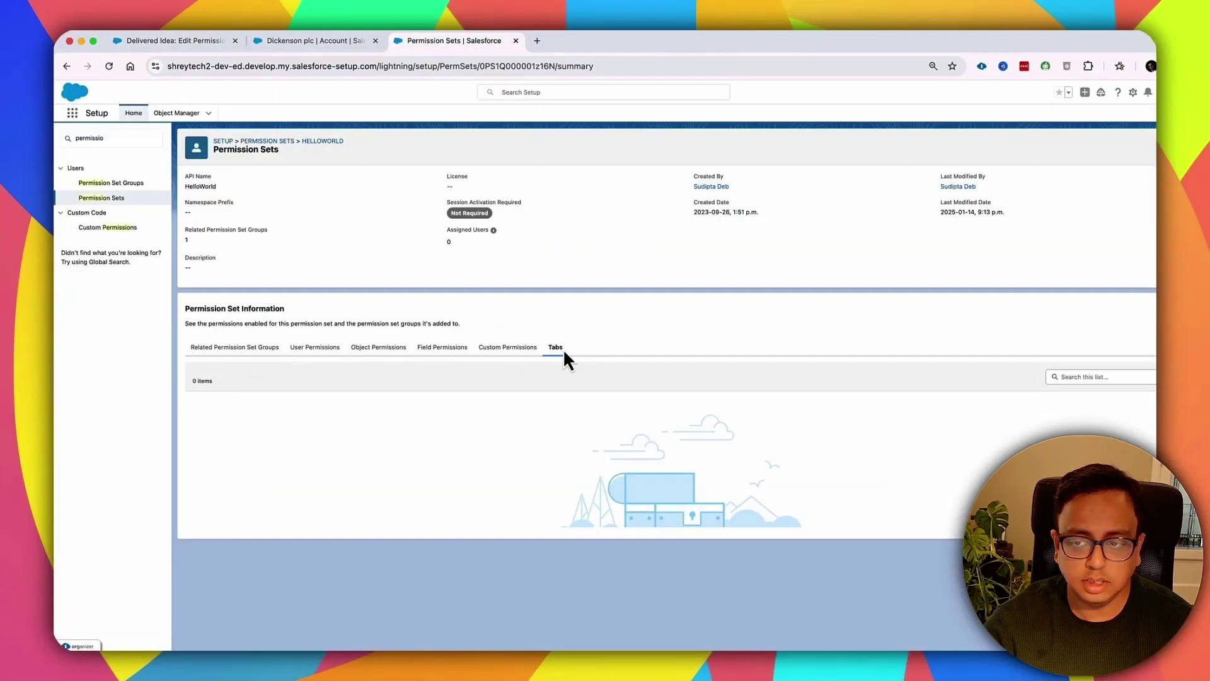
left_click(200, 43)
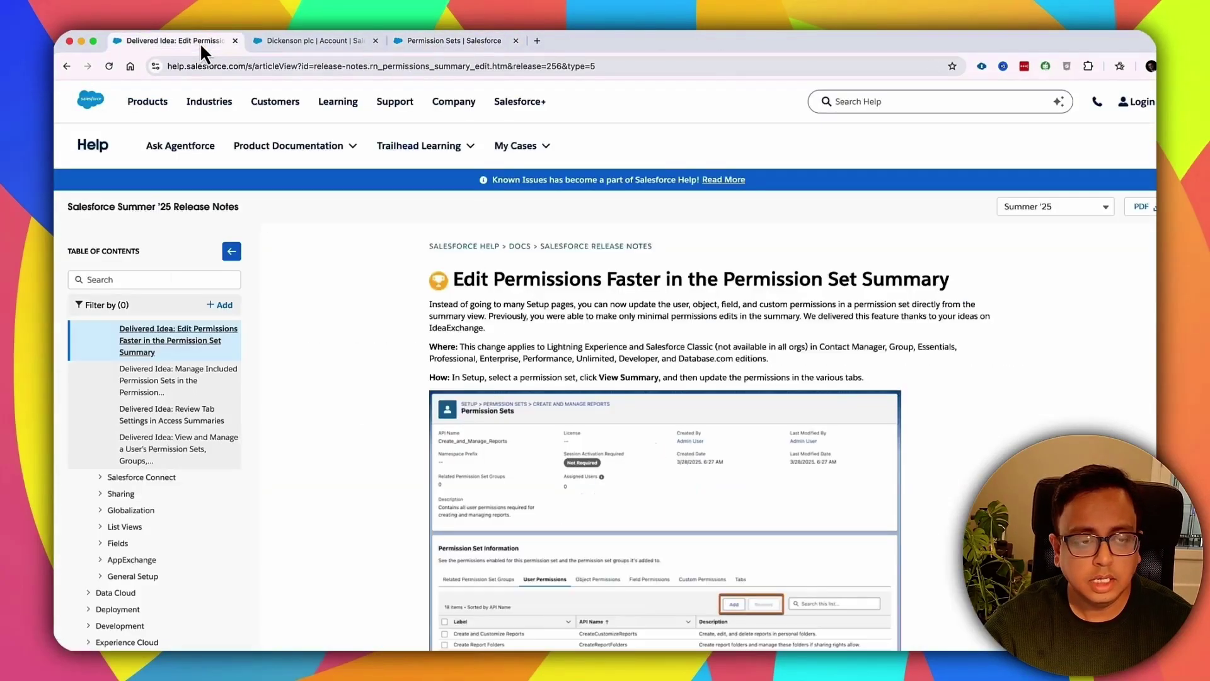
left_click(189, 387)
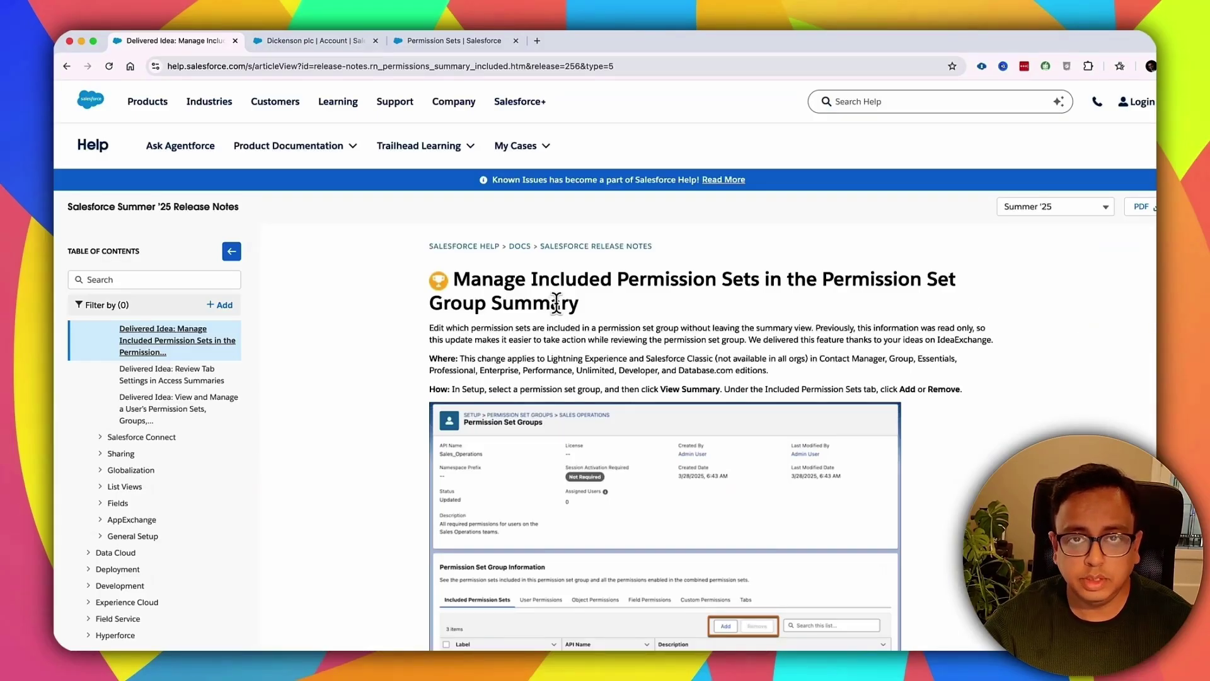
Step: Open the summary of the HelloWorldTest permission set group in Setup
left_click(481, 43)
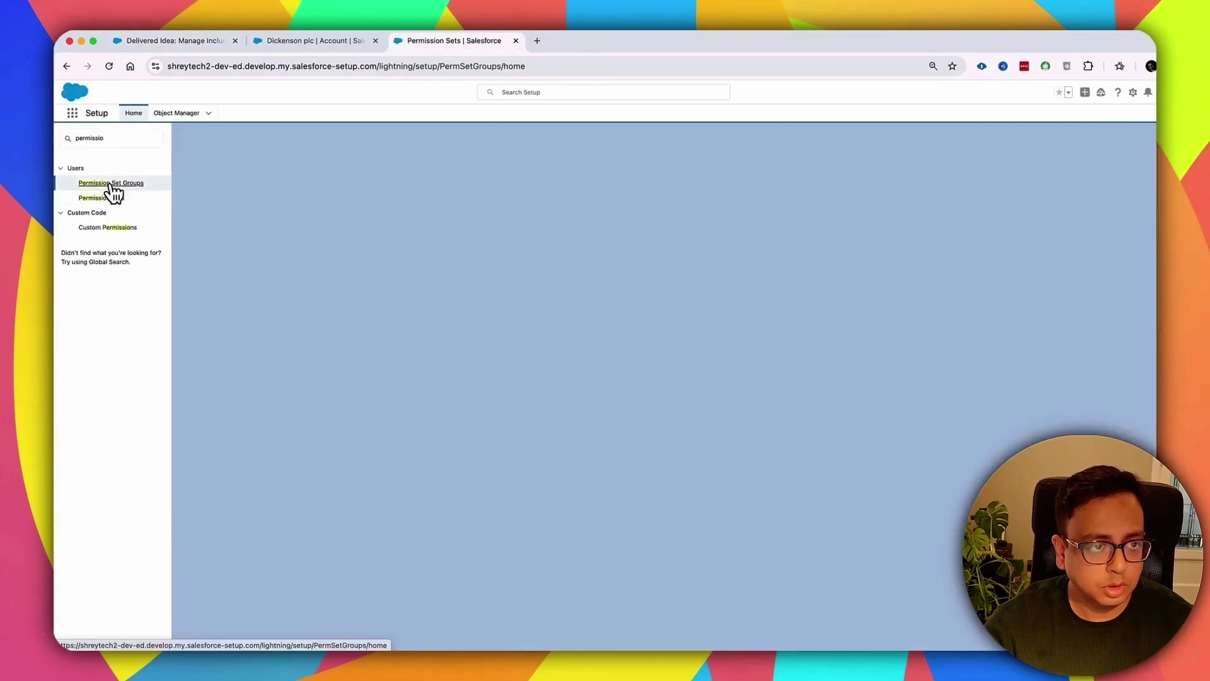
left_click(111, 184)
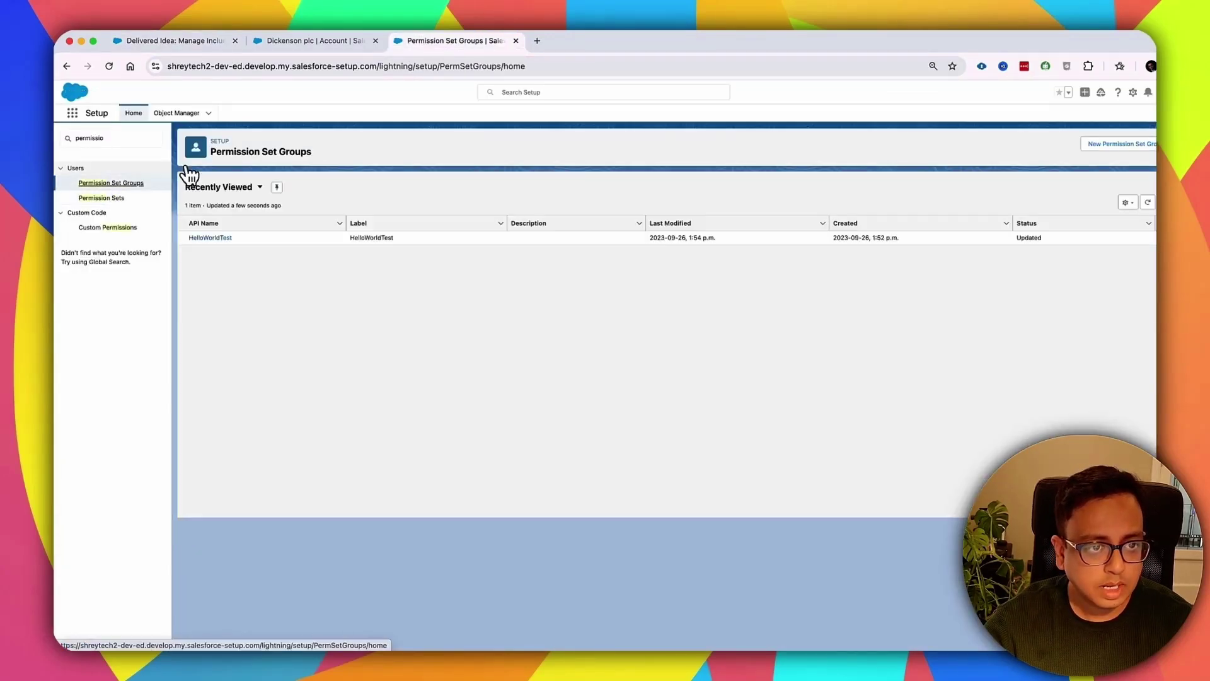
left_click(211, 239)
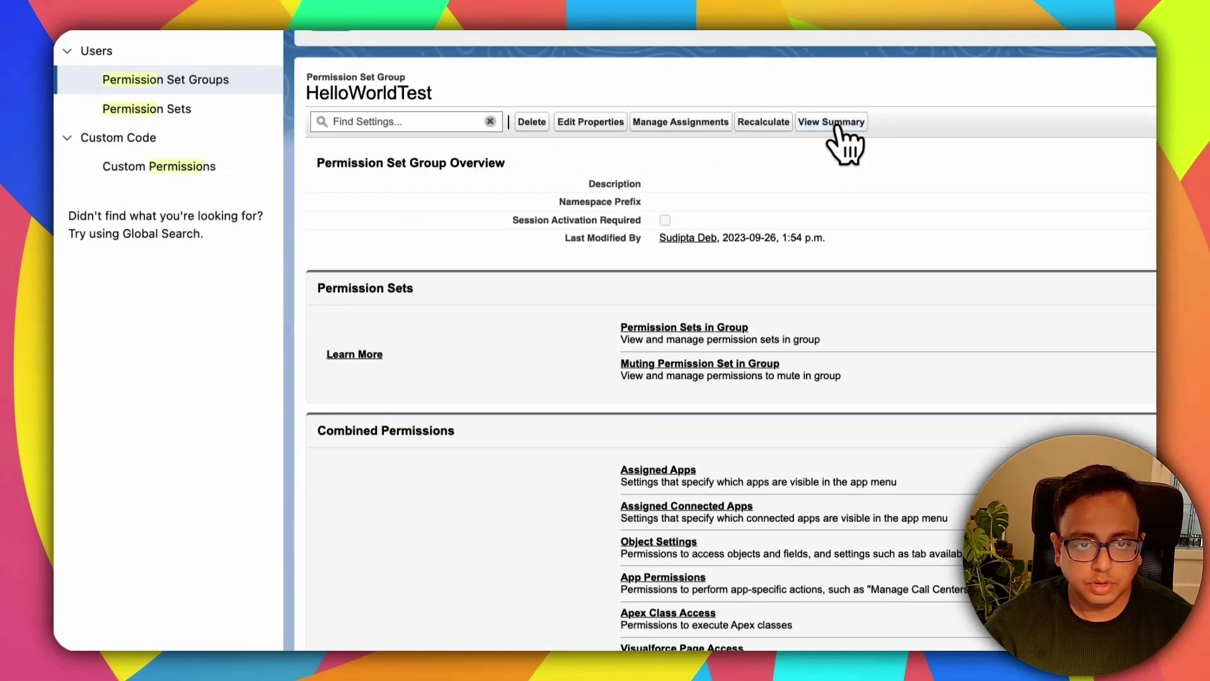
left_click(836, 125)
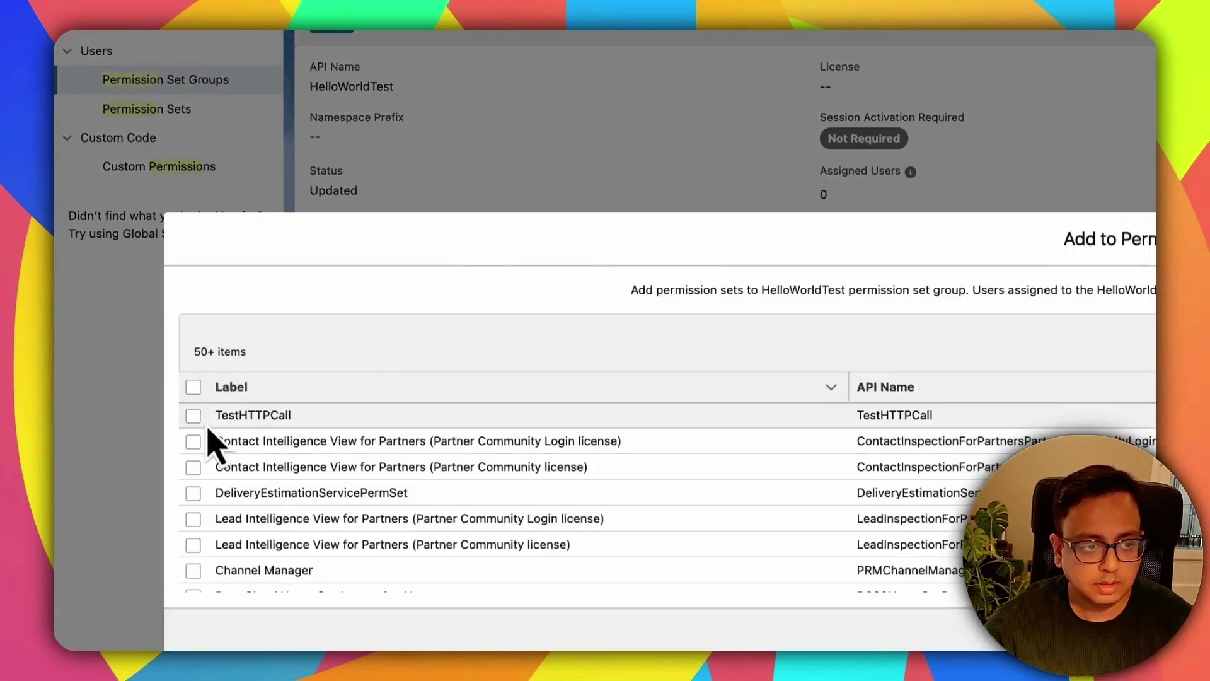
Step: Add TestHTTPCall, DeliveryEstimationServicePermSet and both Lead Intelligence View for Partners permission sets to the HelloWorldTest group
left_click(193, 415)
left_click(194, 493)
left_click(194, 518)
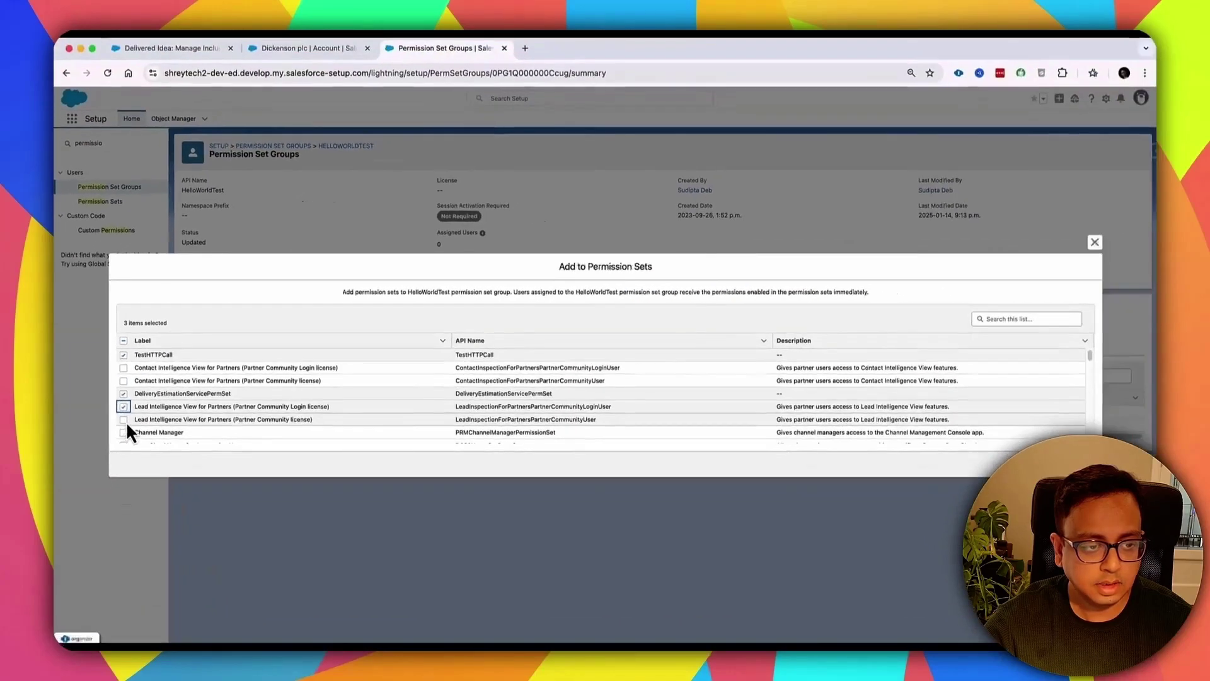
left_click(124, 420)
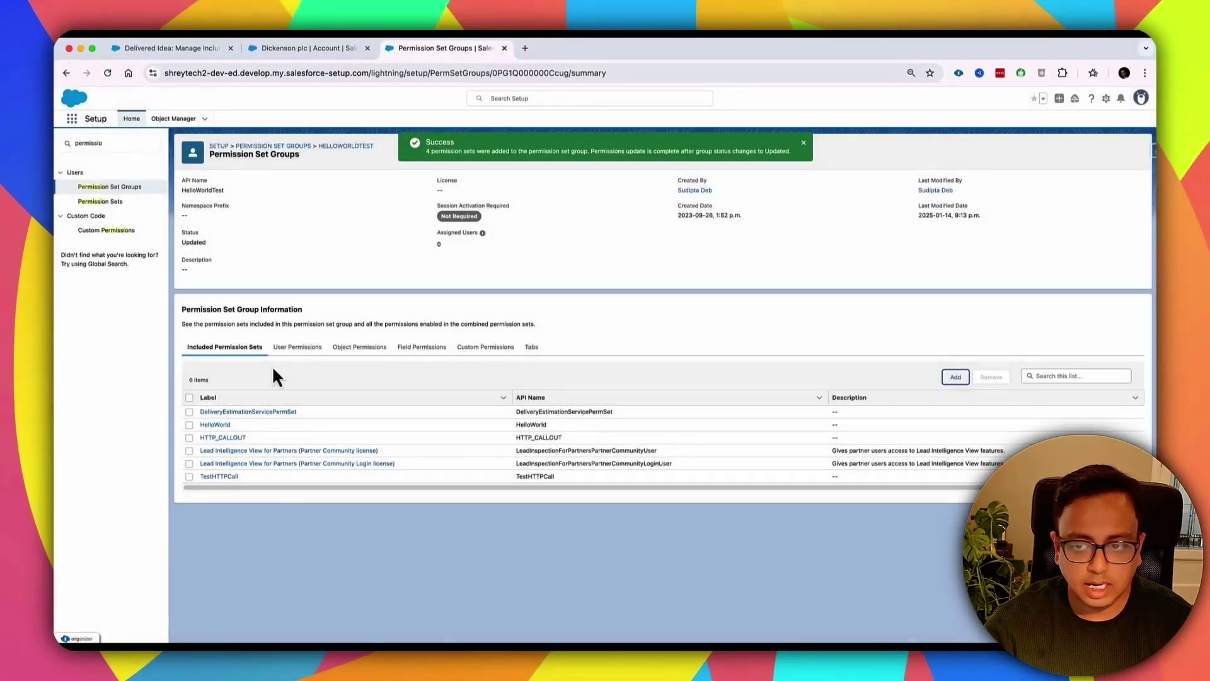
Step: Remove the HelloWorld and HTTP_CALLOUT permission sets from the HelloWorldTest group
left_click(189, 425)
left_click(188, 437)
left_click(188, 450)
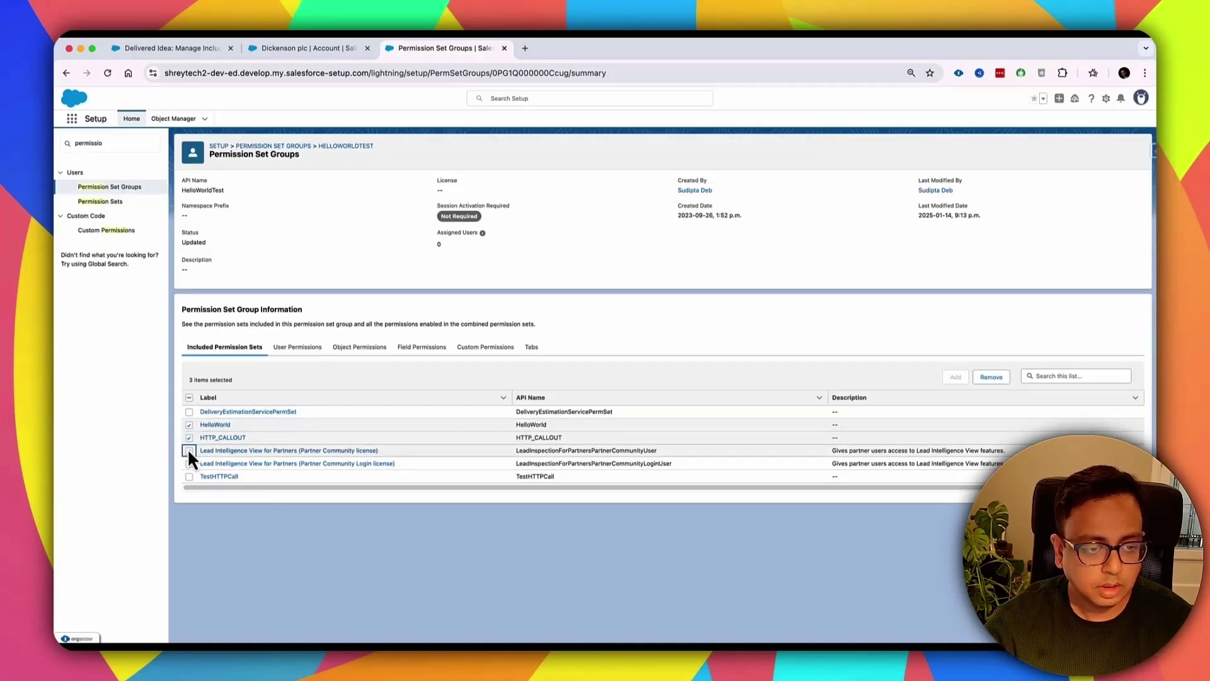
left_click(989, 378)
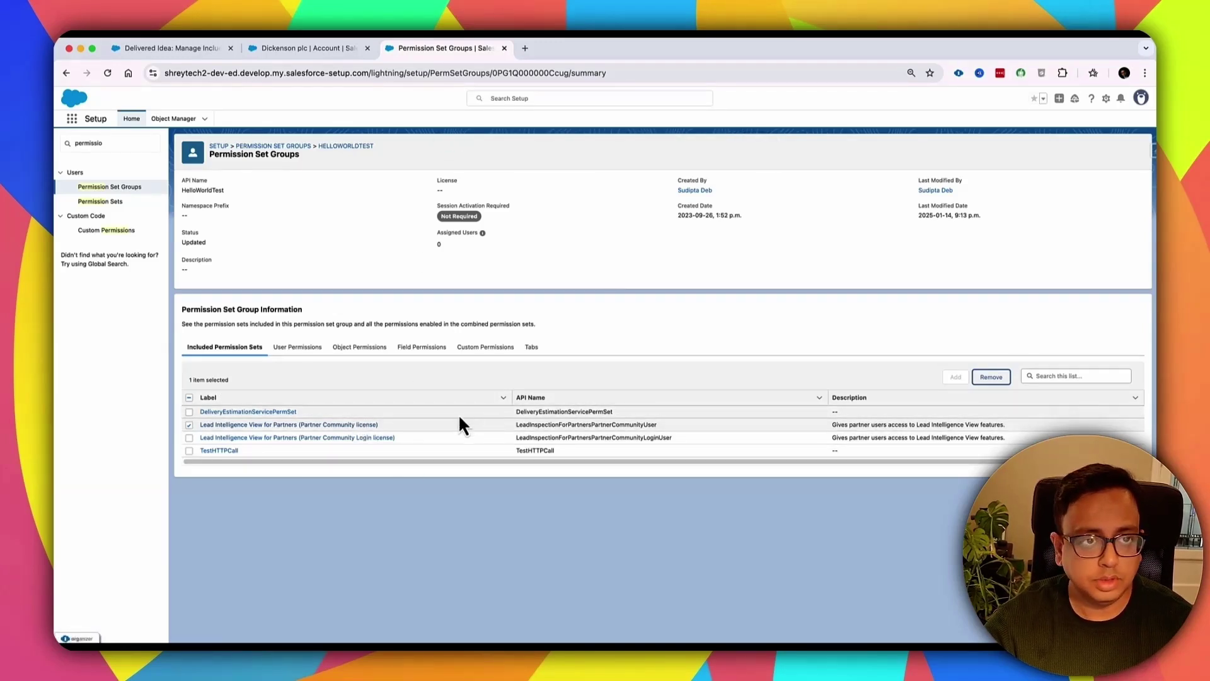
Step: Open the release note on viewing and managing a user's permission sets, groups and queues, and bring up the Users list in Setup
left_click(192, 51)
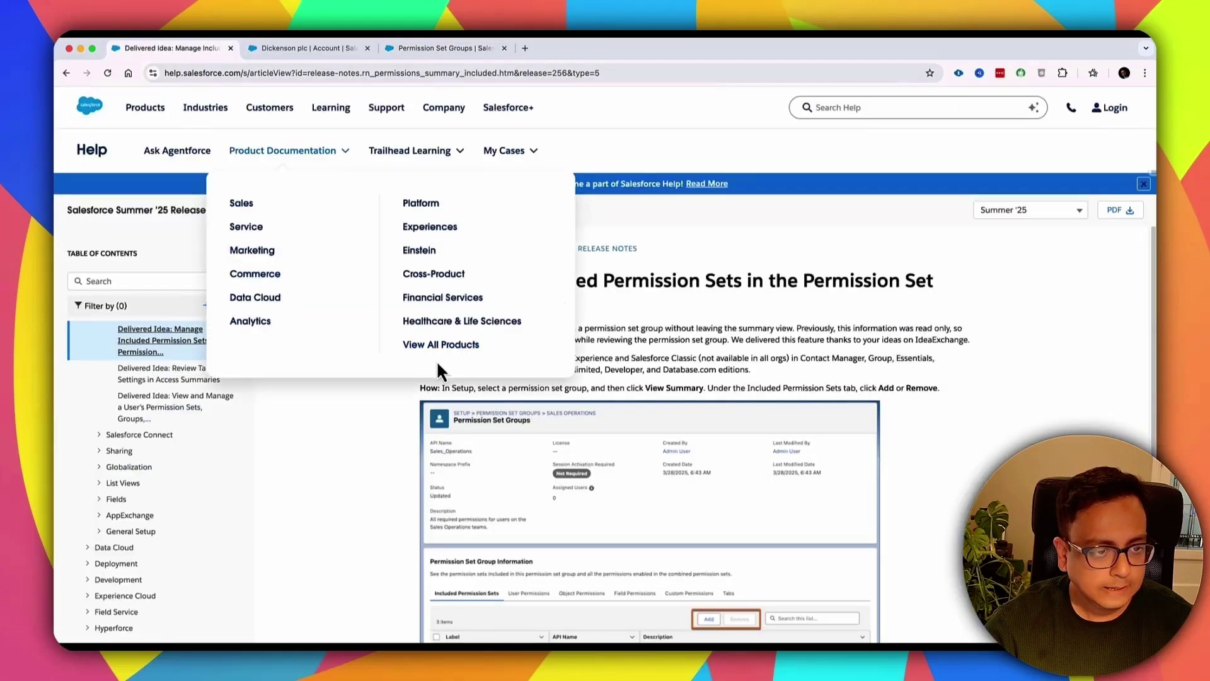
left_click(181, 414)
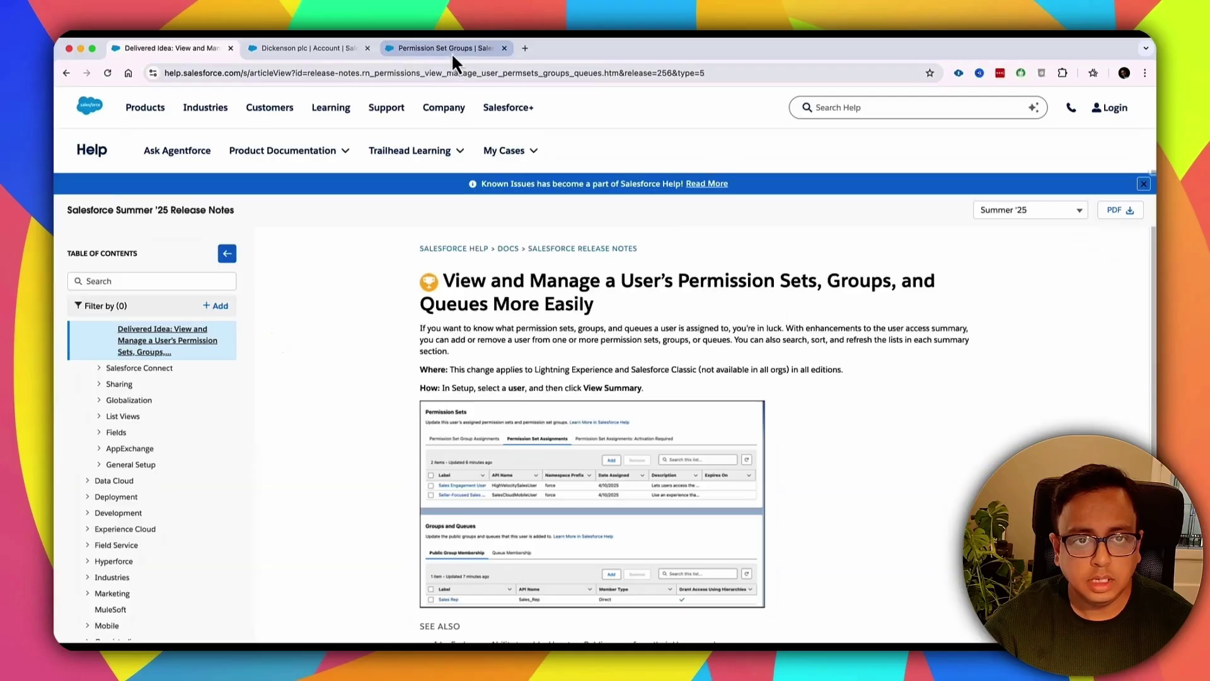
left_click(451, 49)
double_click(88, 144)
type("use")
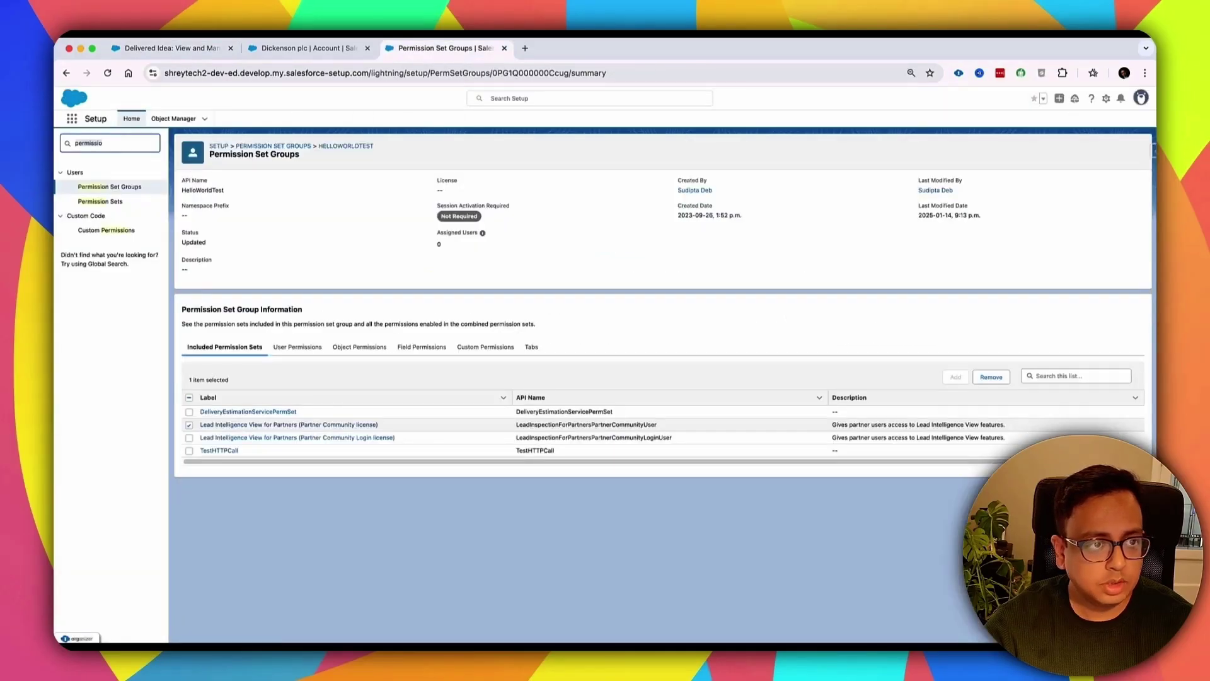
type("r")
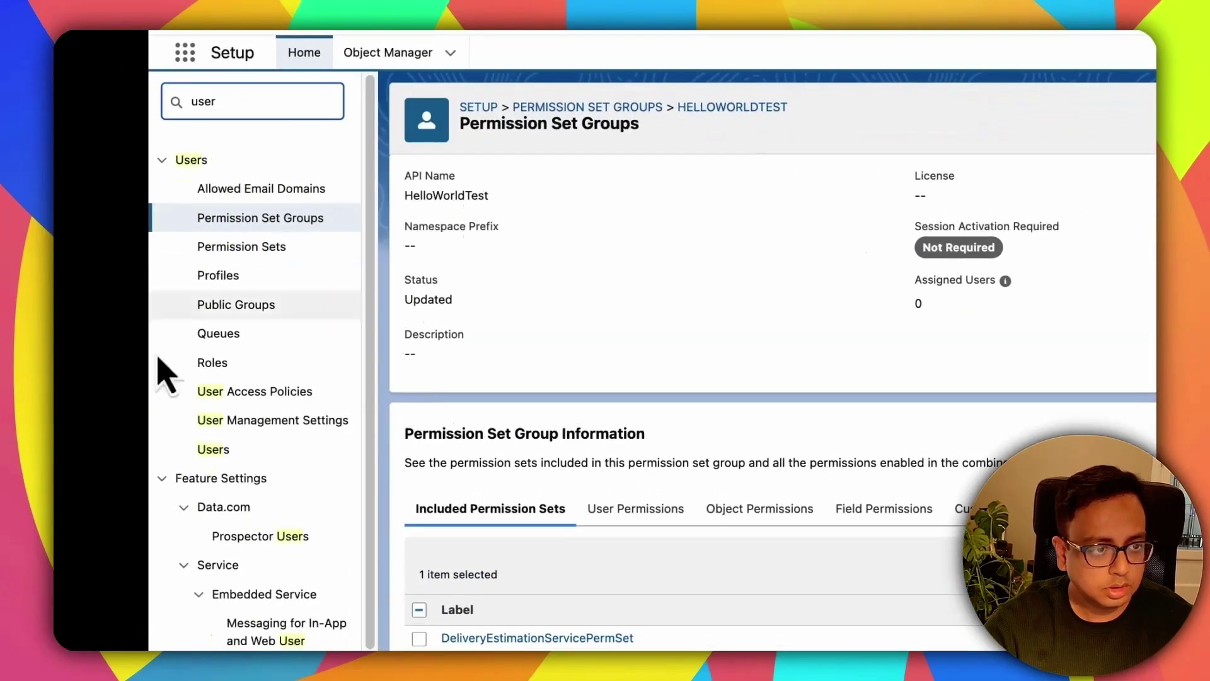
left_click(174, 408)
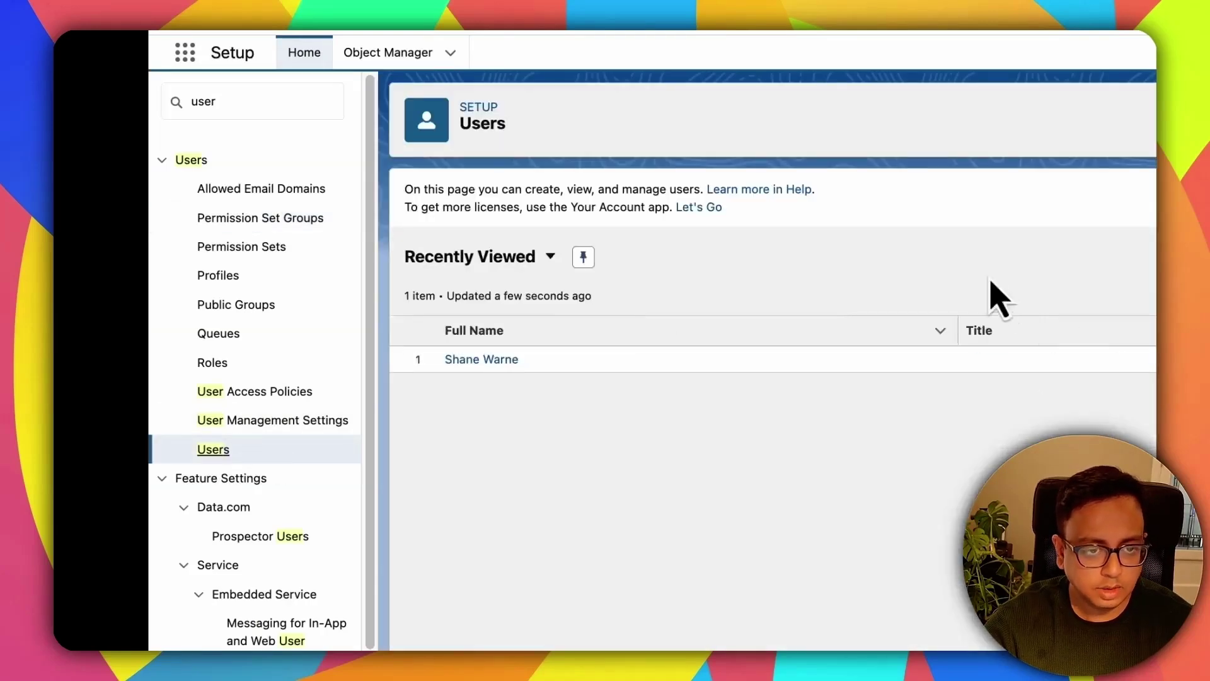
Step: Open the access summary of the recently viewed user and show the user's permission set assignments
left_click(482, 360)
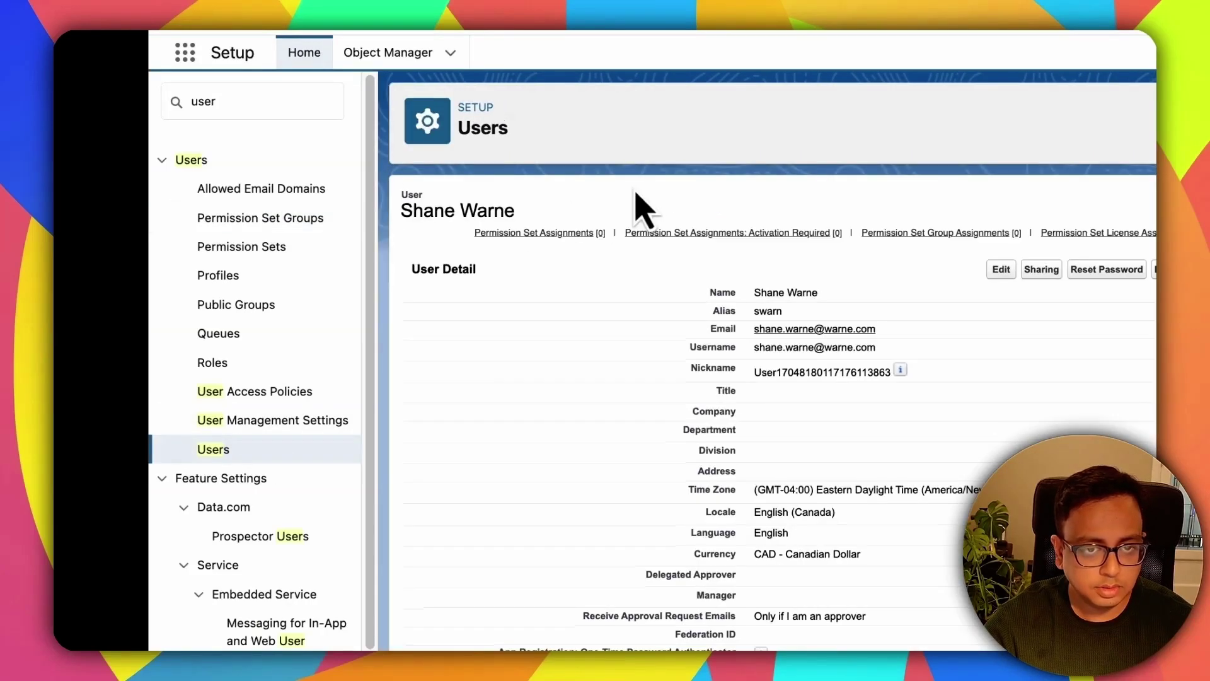
left_click(783, 210)
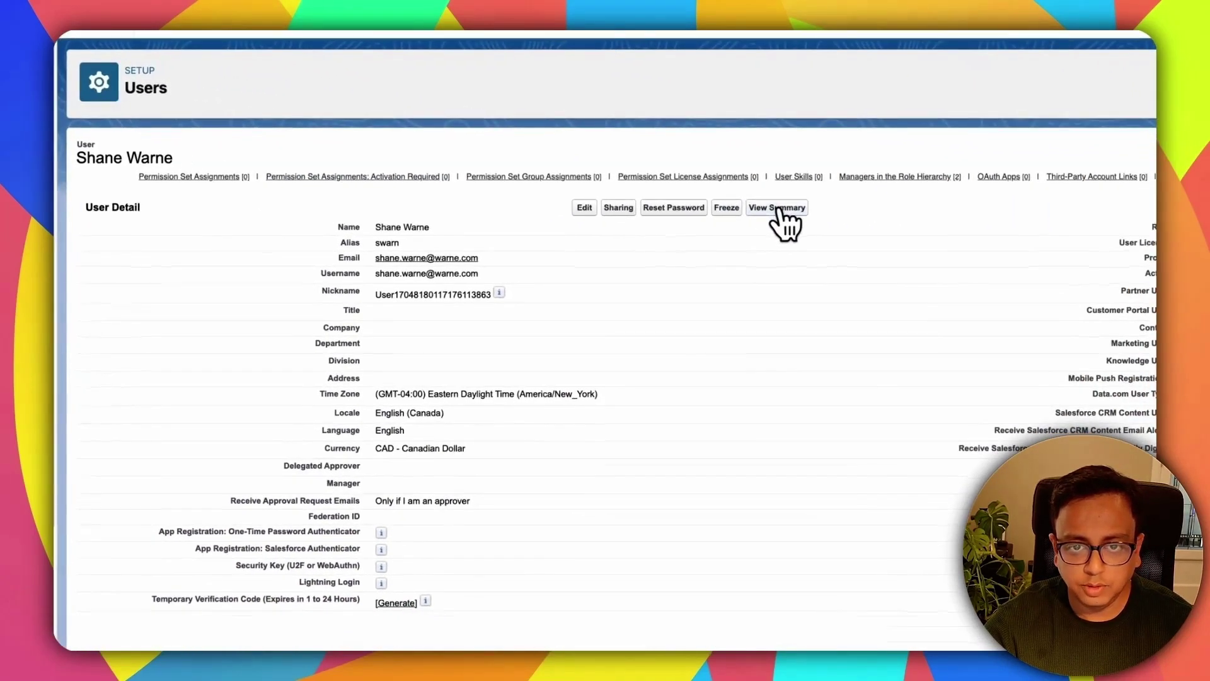
scroll(591, 325, "down", 3)
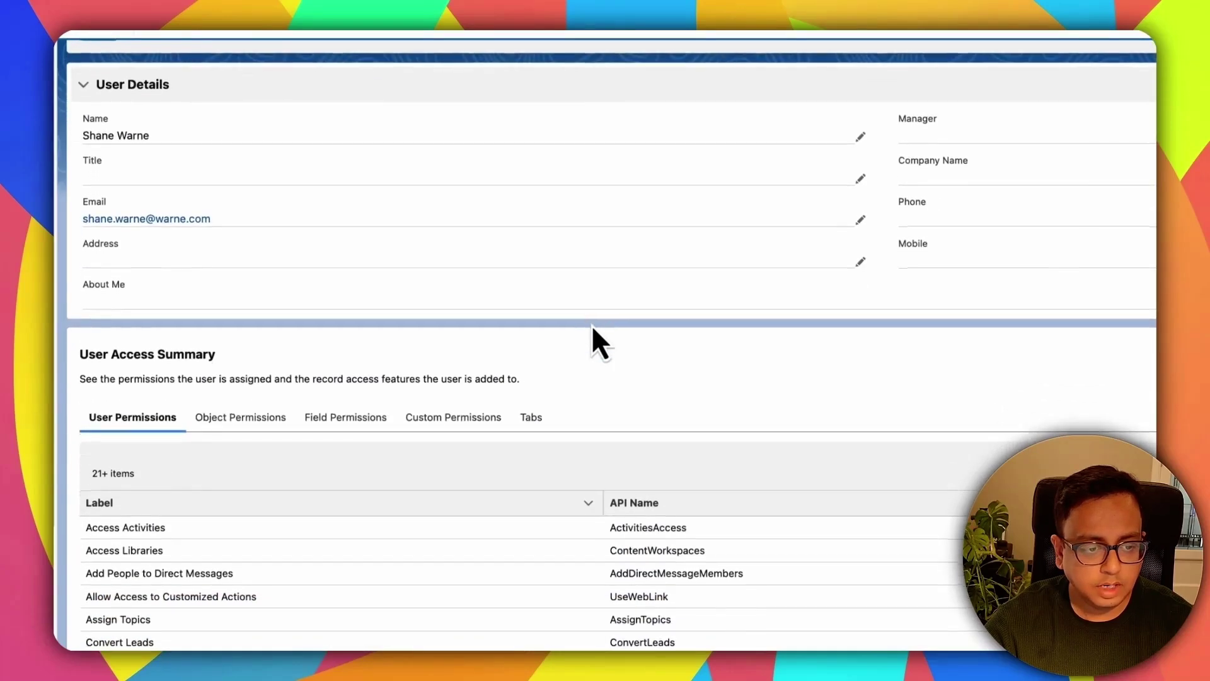
scroll(242, 362, "down", 6)
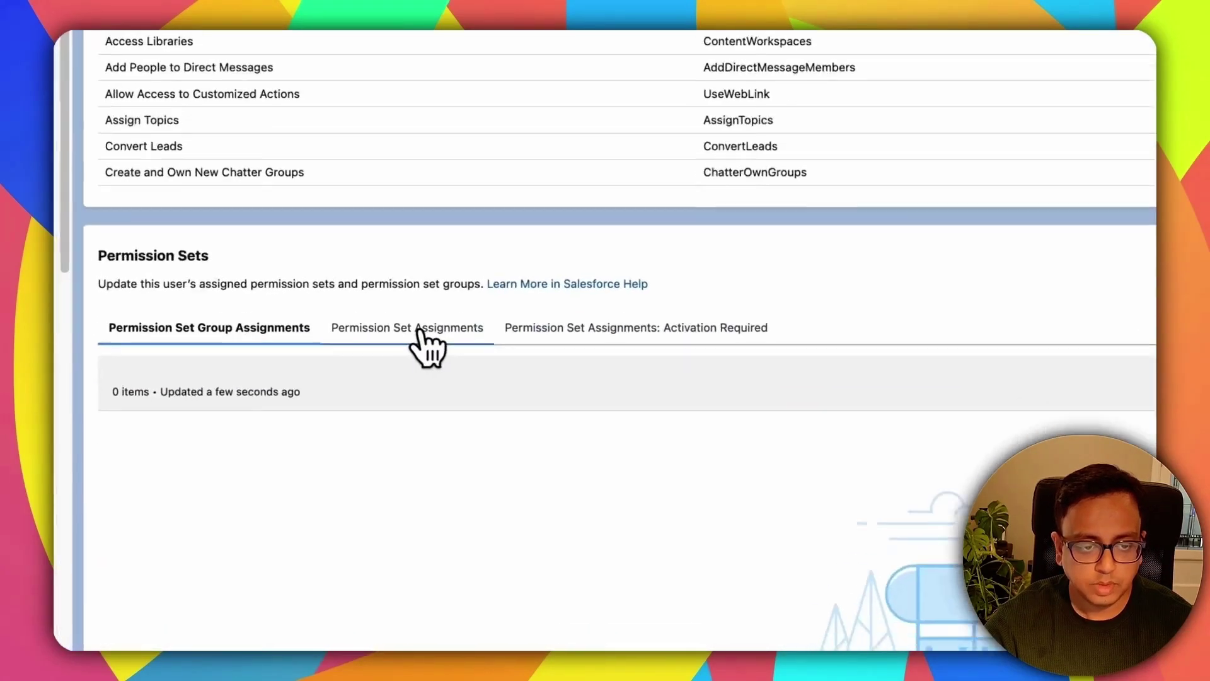
left_click(364, 562)
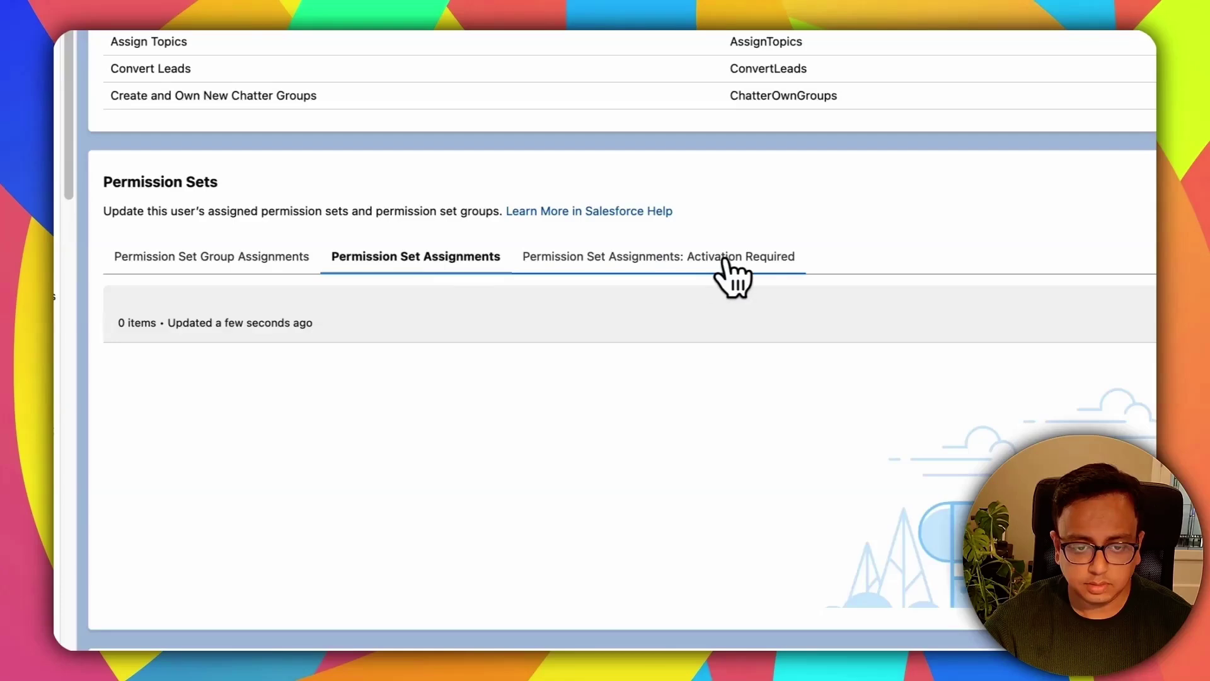
Step: Try to assign the HelloWorldTest permission set group to the user from the access summary
left_click(239, 260)
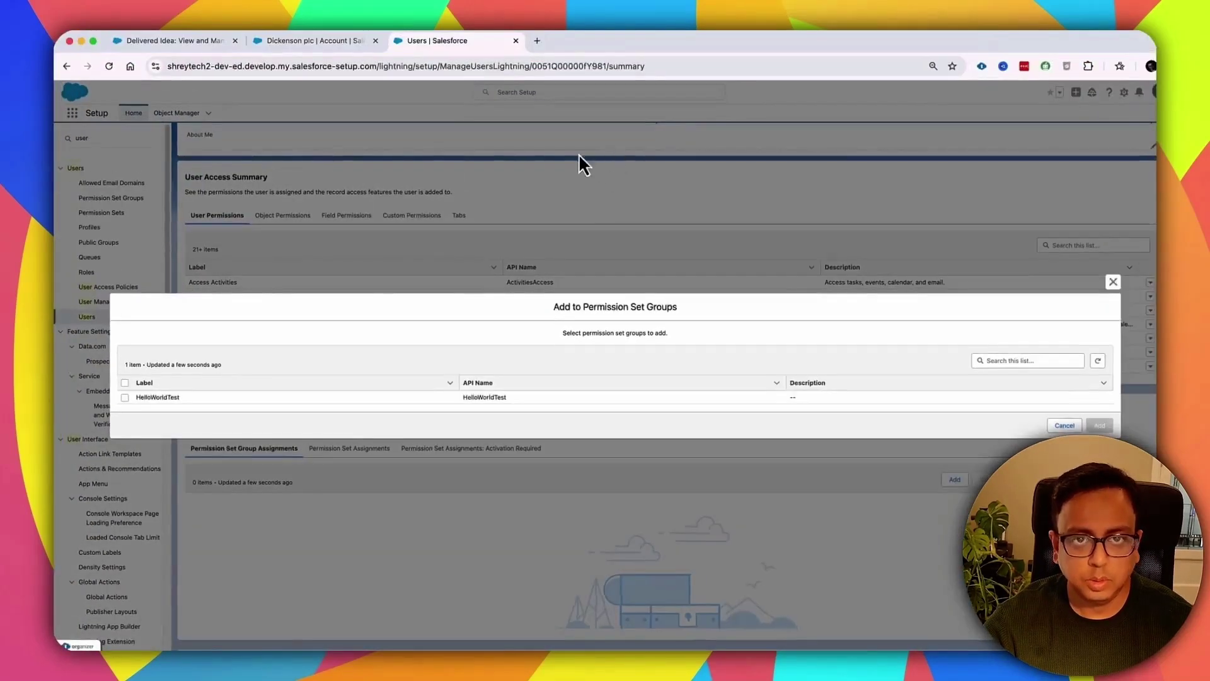
left_click(125, 397)
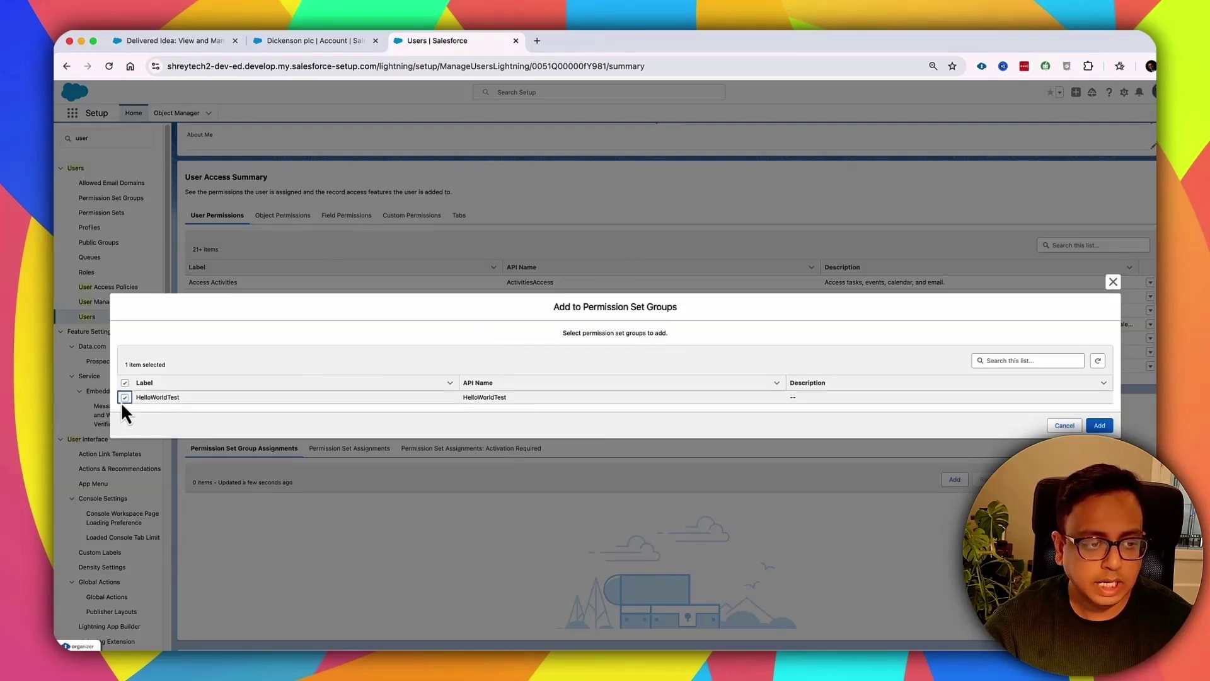
left_click(1096, 426)
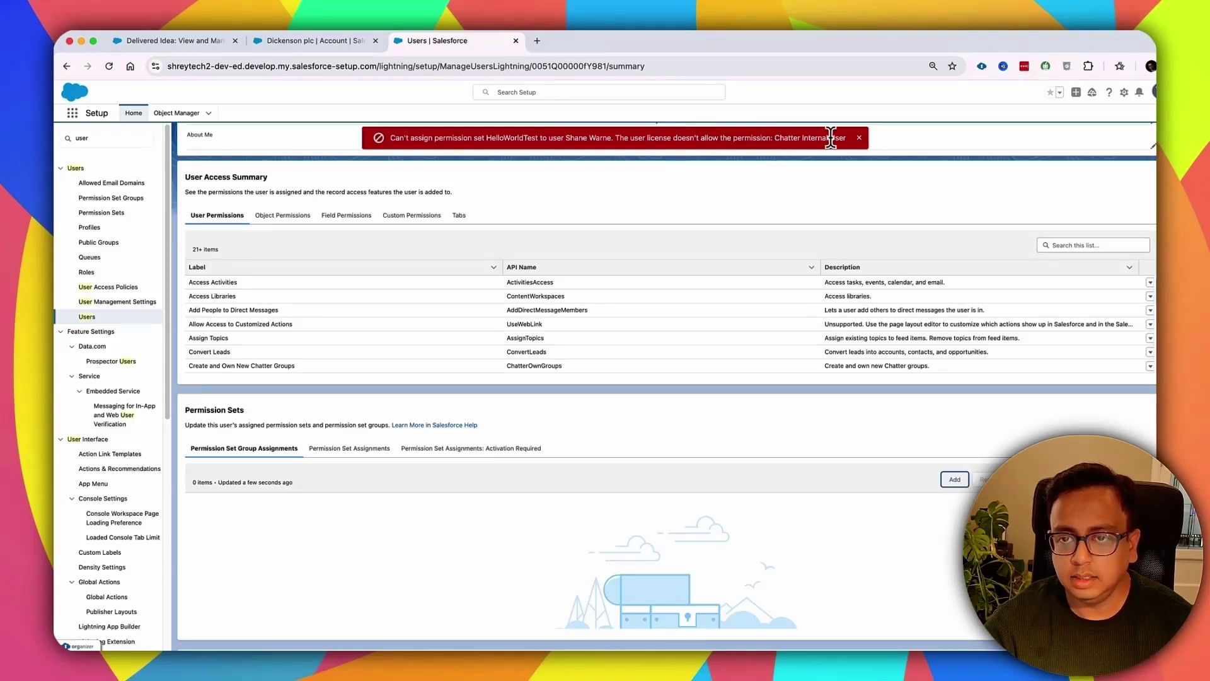
left_click(858, 138)
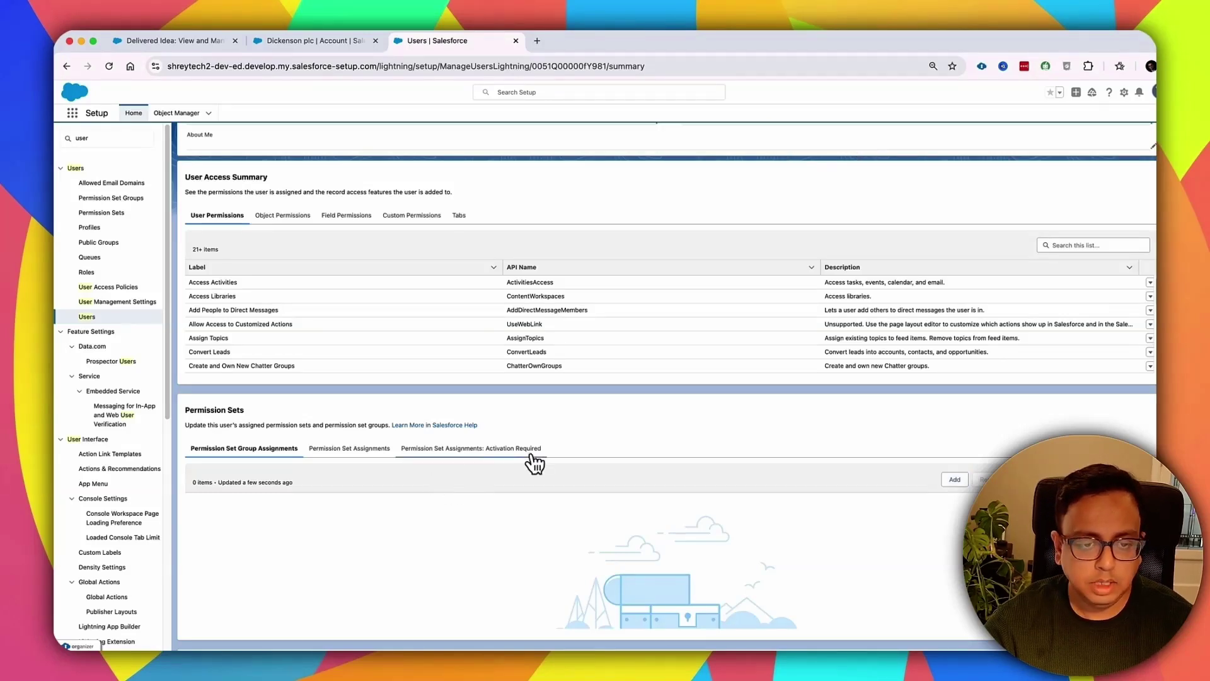
left_click(956, 480)
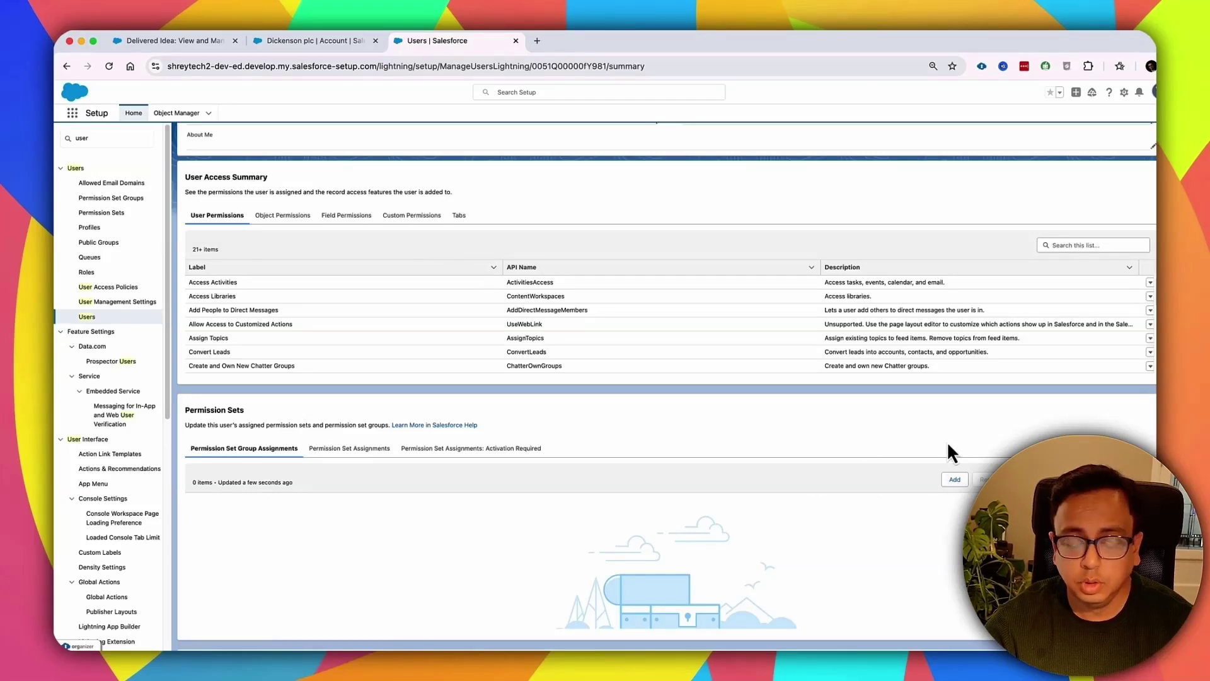
Step: Check in the user's object permissions which profile grants access to the Account object
scroll(442, 410, "up", 2)
left_click(278, 281)
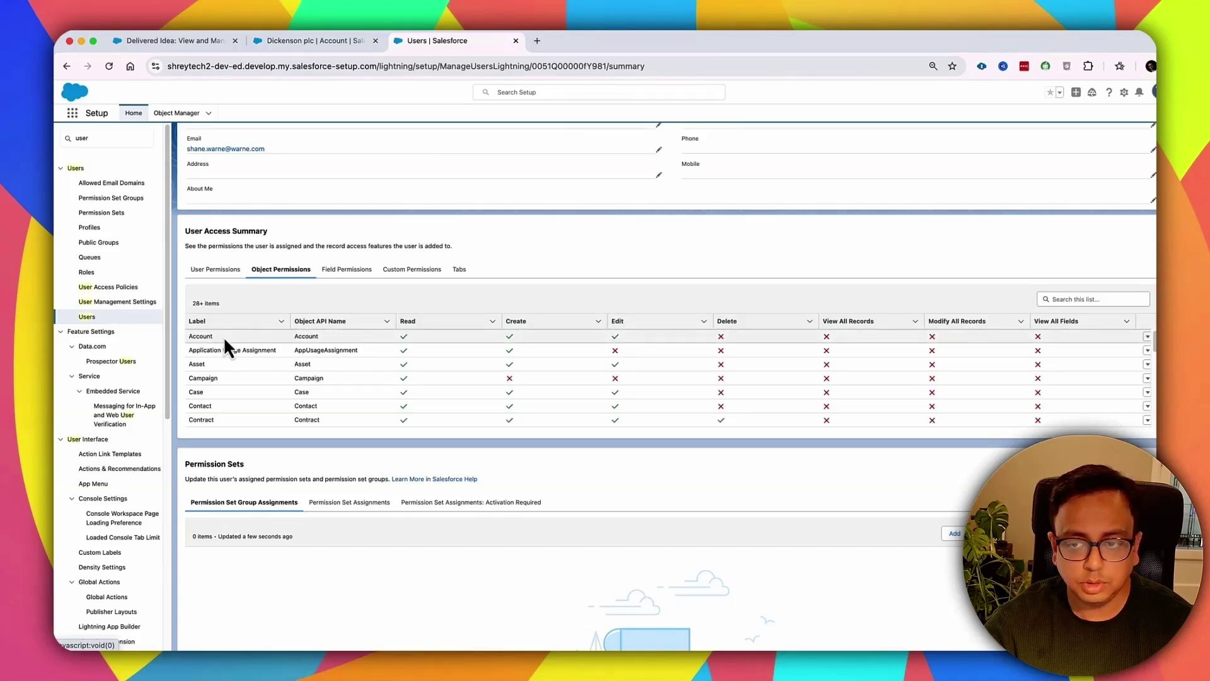
left_click(1146, 337)
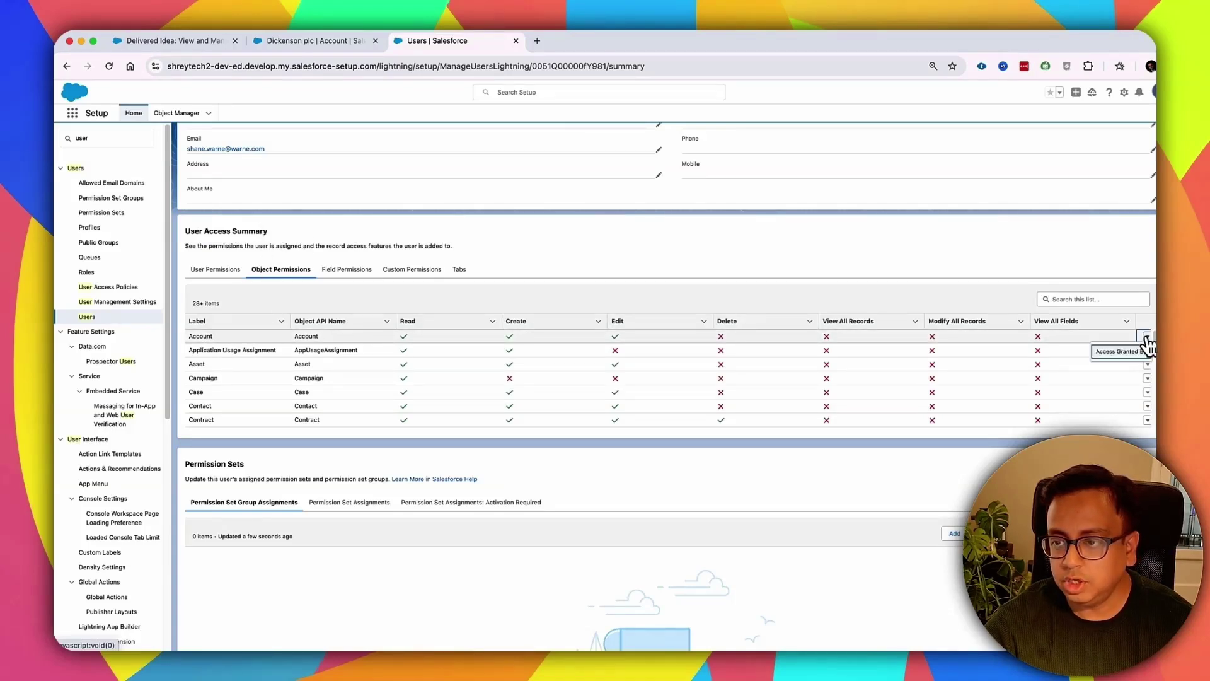
left_click(1134, 352)
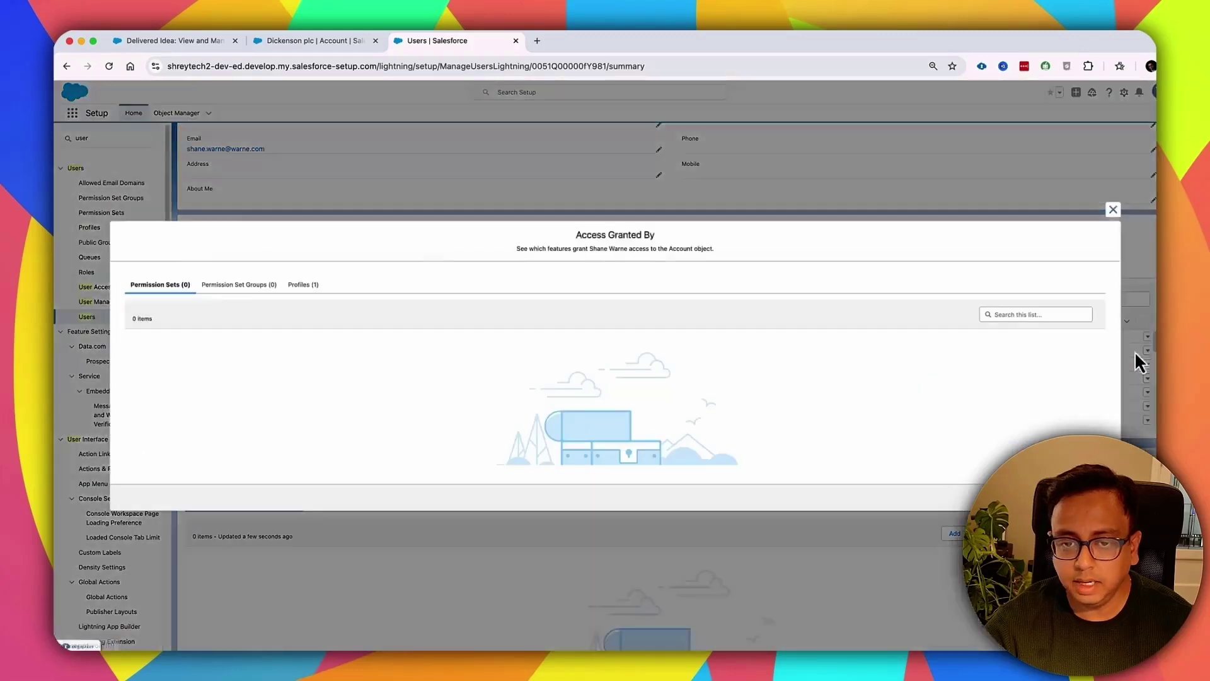
left_click(305, 288)
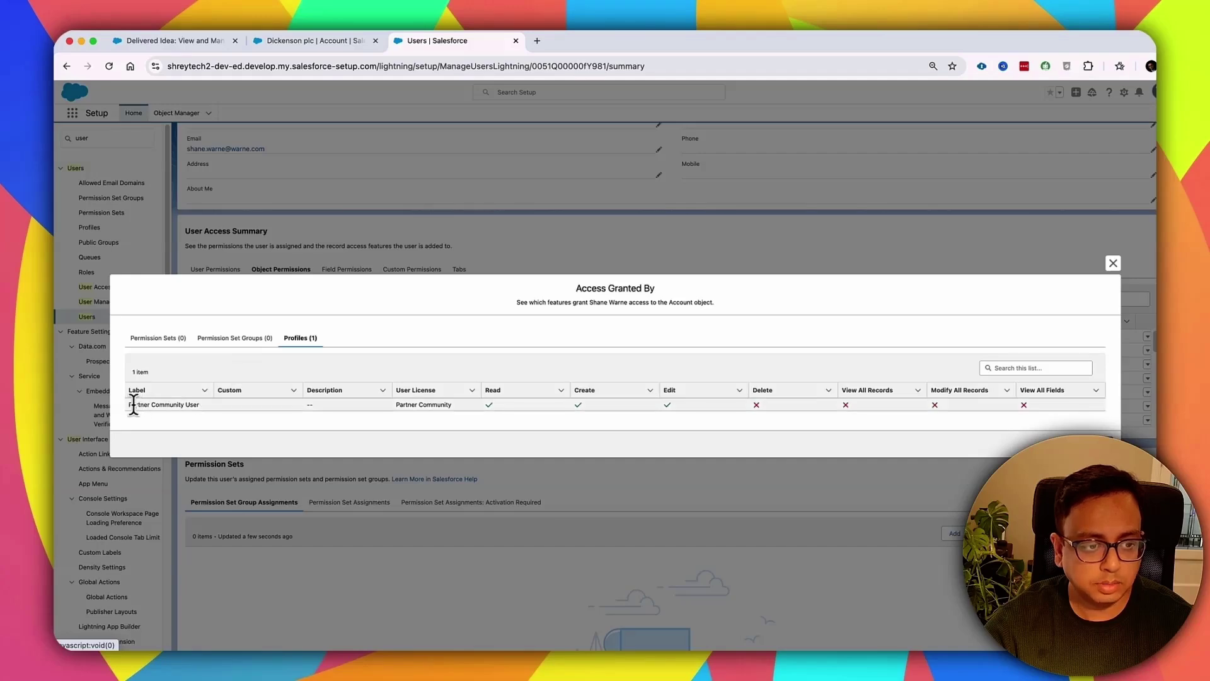
left_click_drag(129, 404, 210, 406)
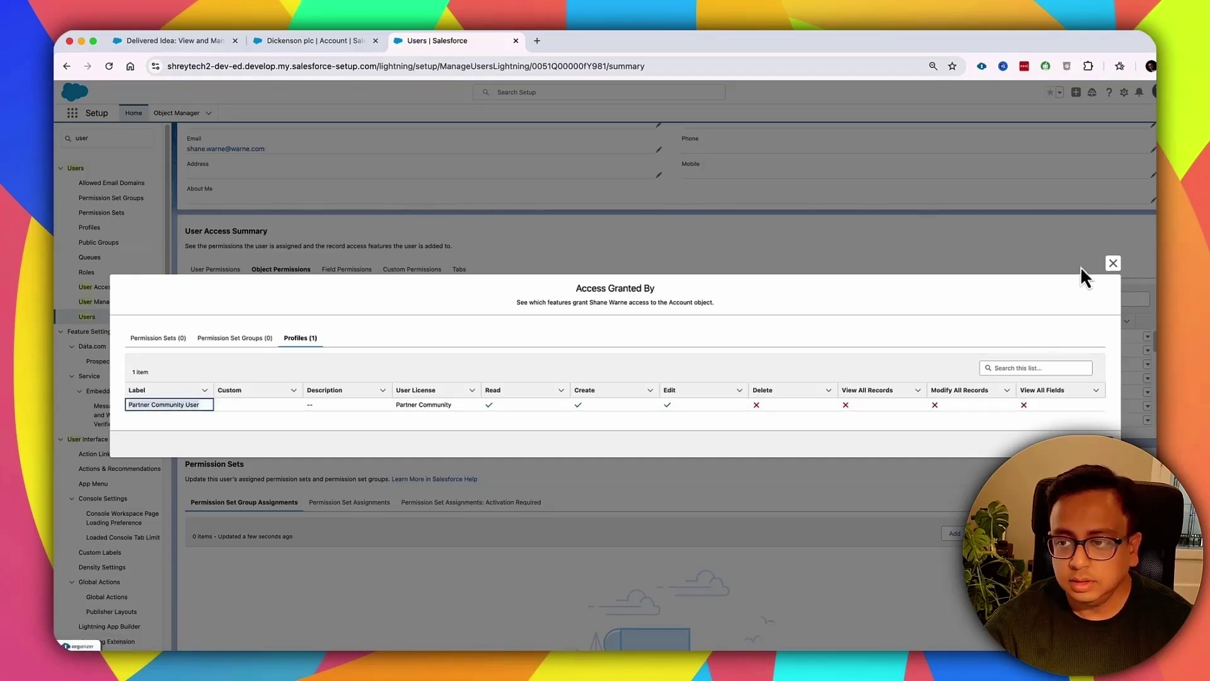
left_click(1113, 264)
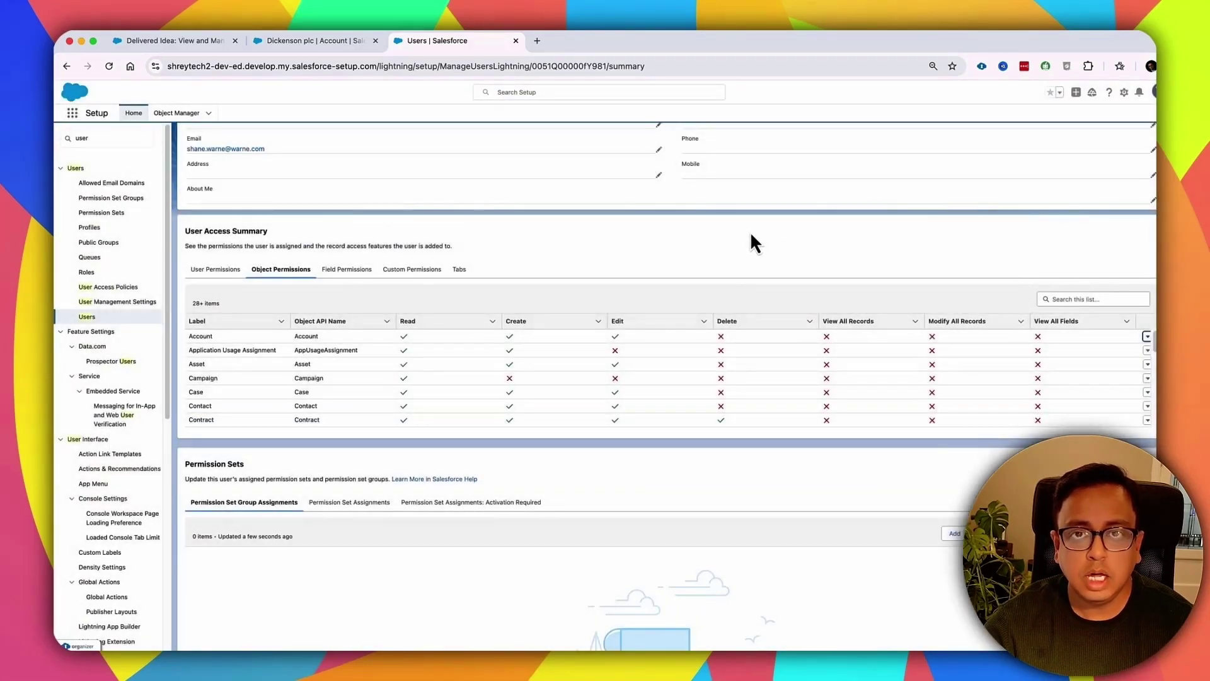
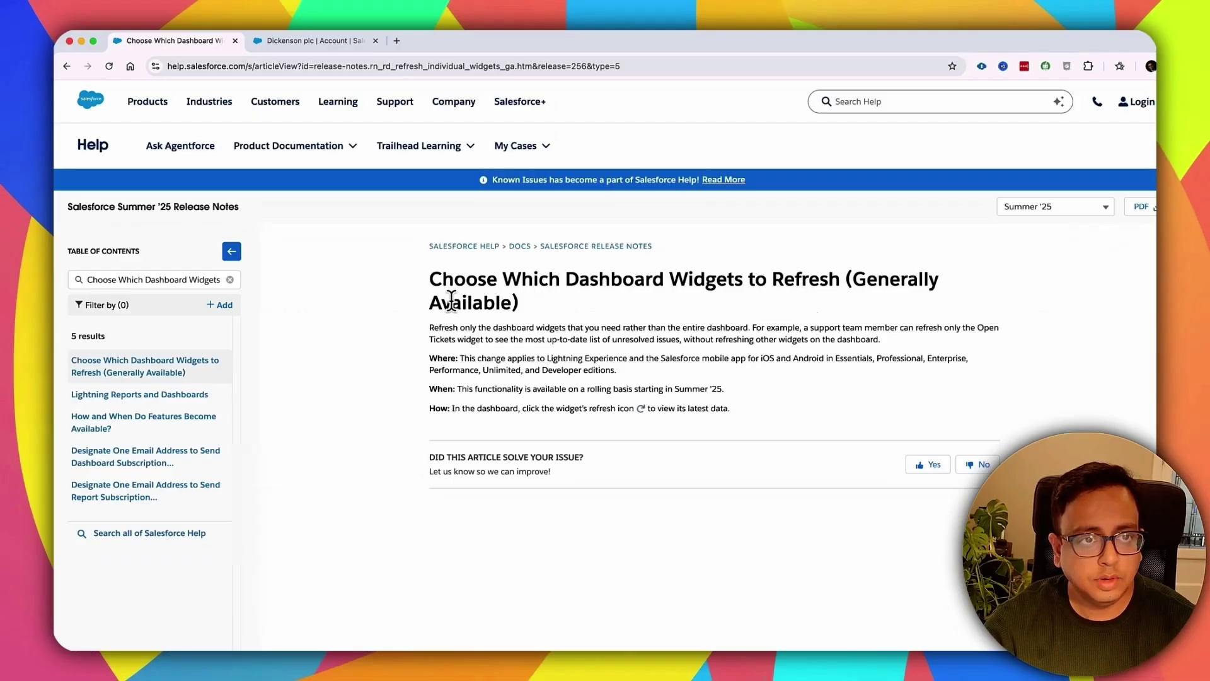
Step: Open the Channel Marketing dashboard from the recent dashboards in the Sales app
left_click(331, 42)
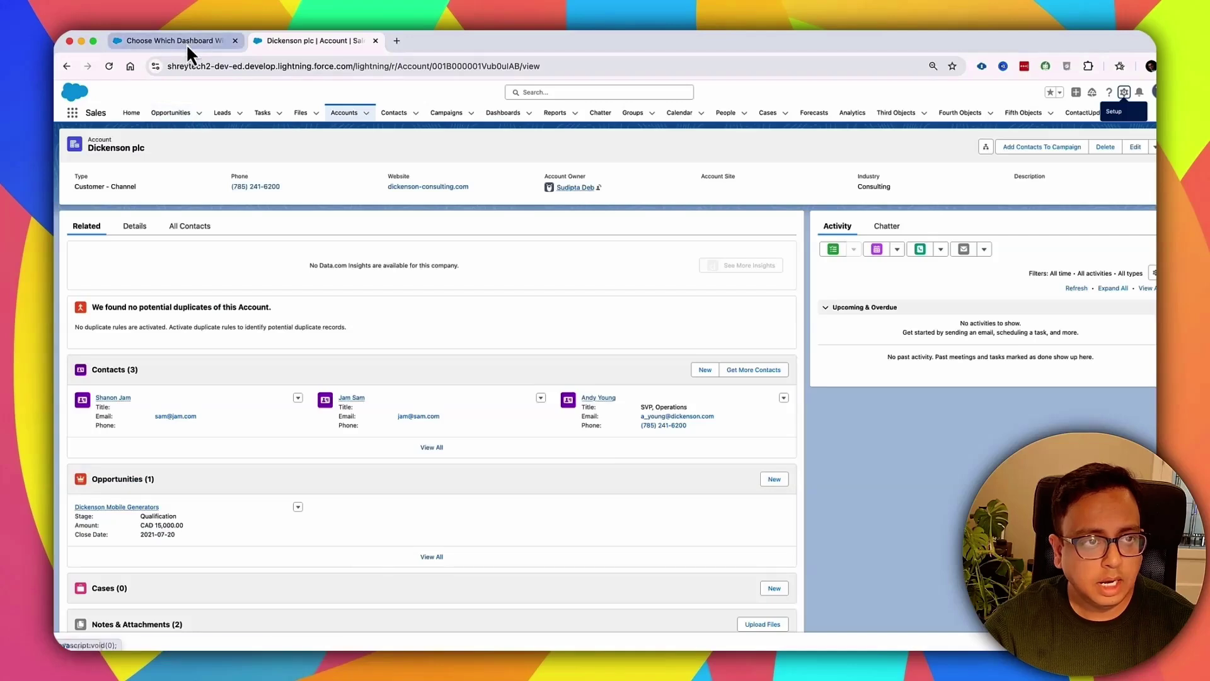
left_click(130, 118)
left_click(505, 114)
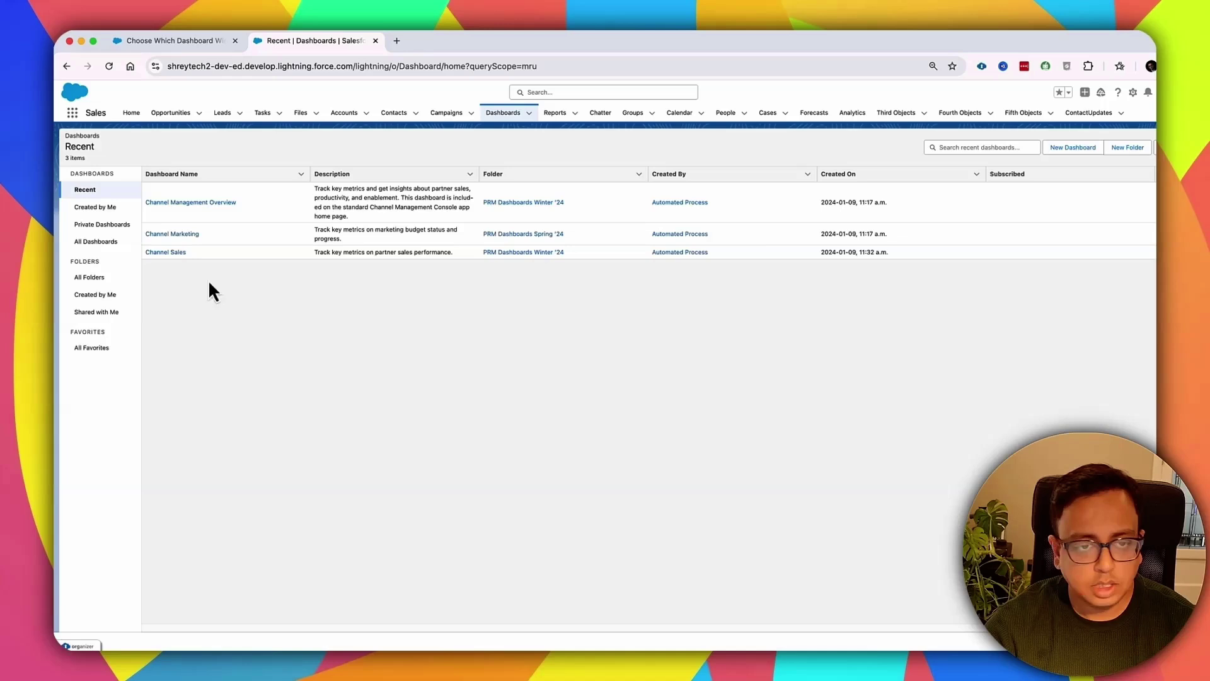
left_click(173, 235)
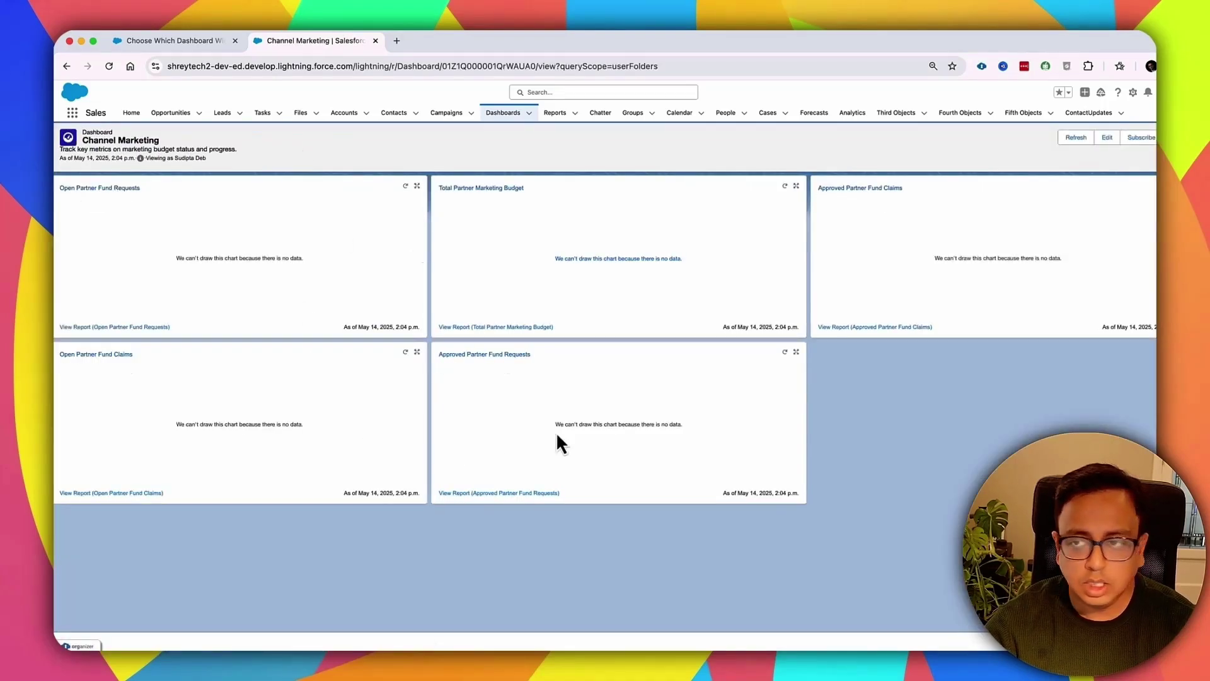
Step: Refresh the whole Channel Marketing dashboard and the individual Open Partner Fund Requests and Total Partner Marketing Budget widgets
left_click(1075, 138)
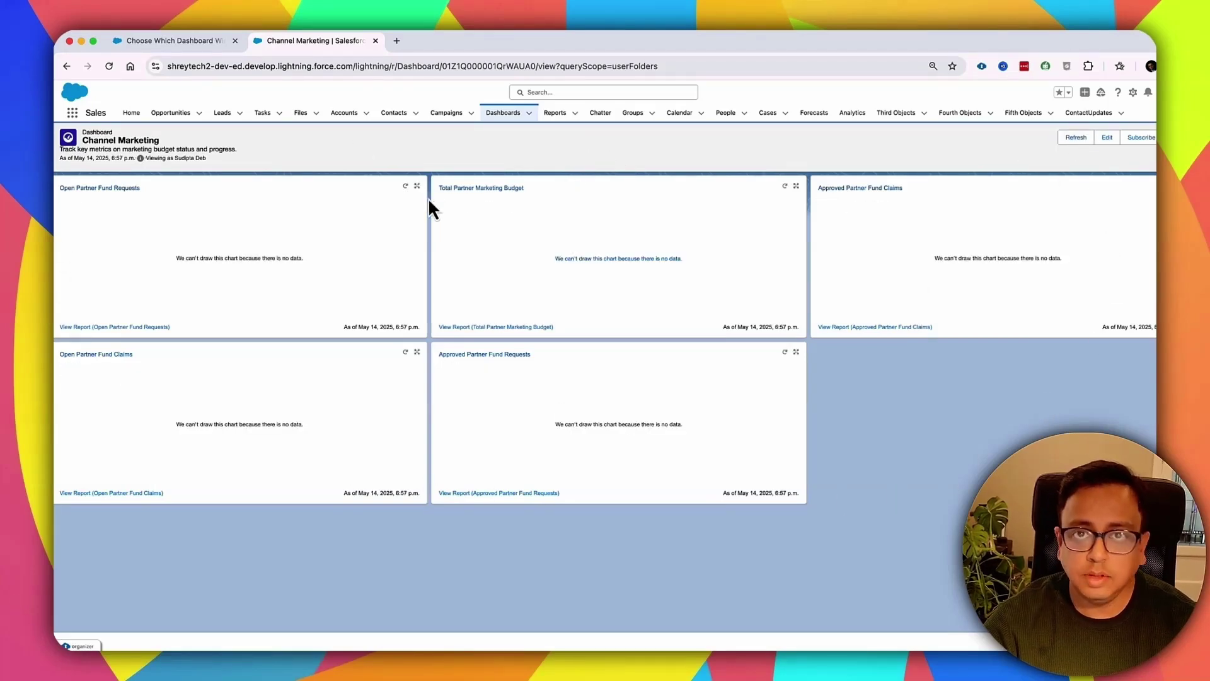
left_click(406, 186)
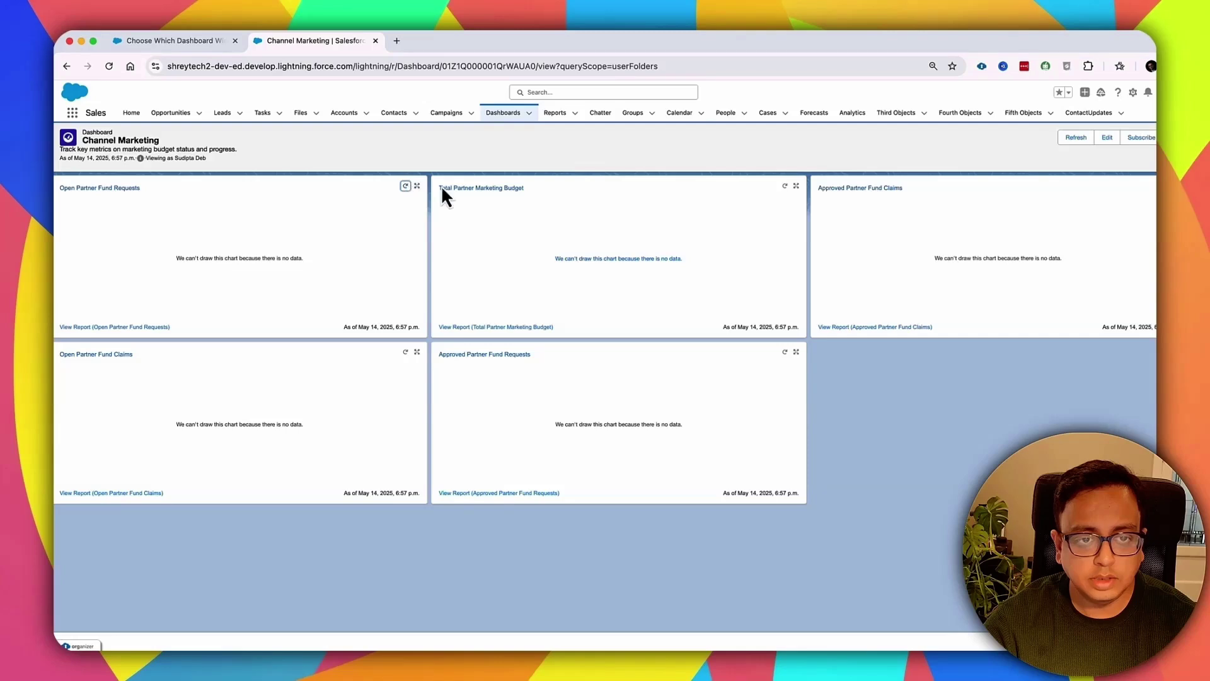
left_click(785, 186)
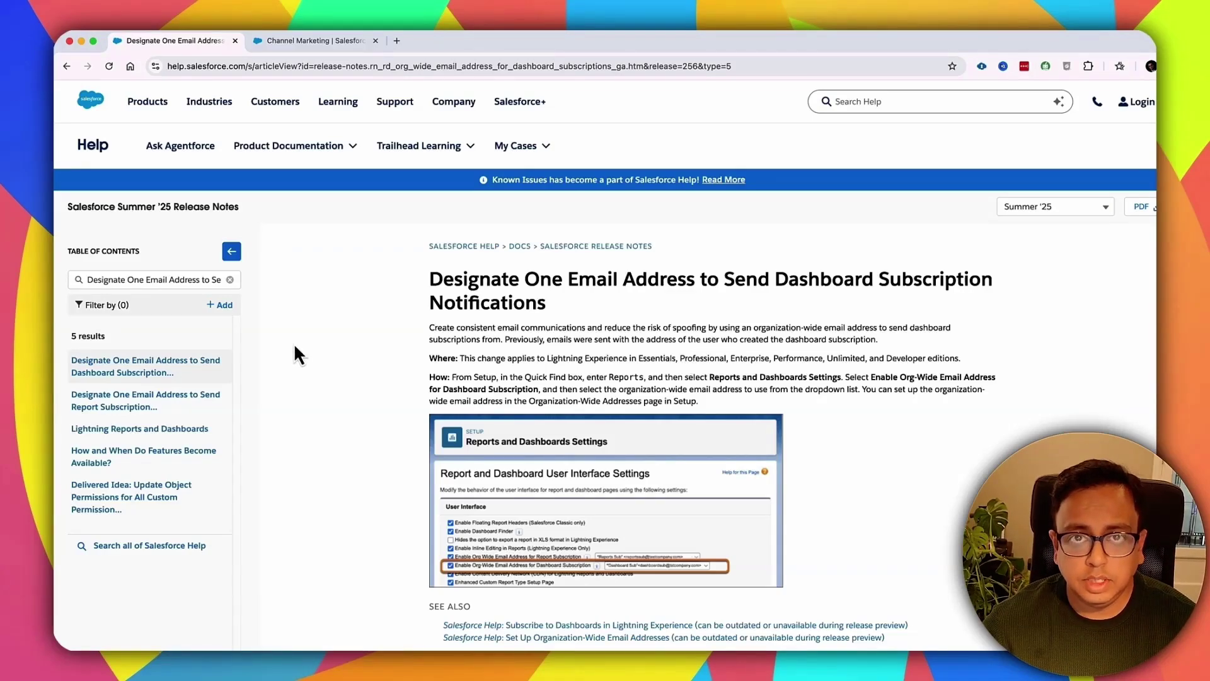
Step: Open the Reports and Dashboards Settings page in Setup
left_click(312, 40)
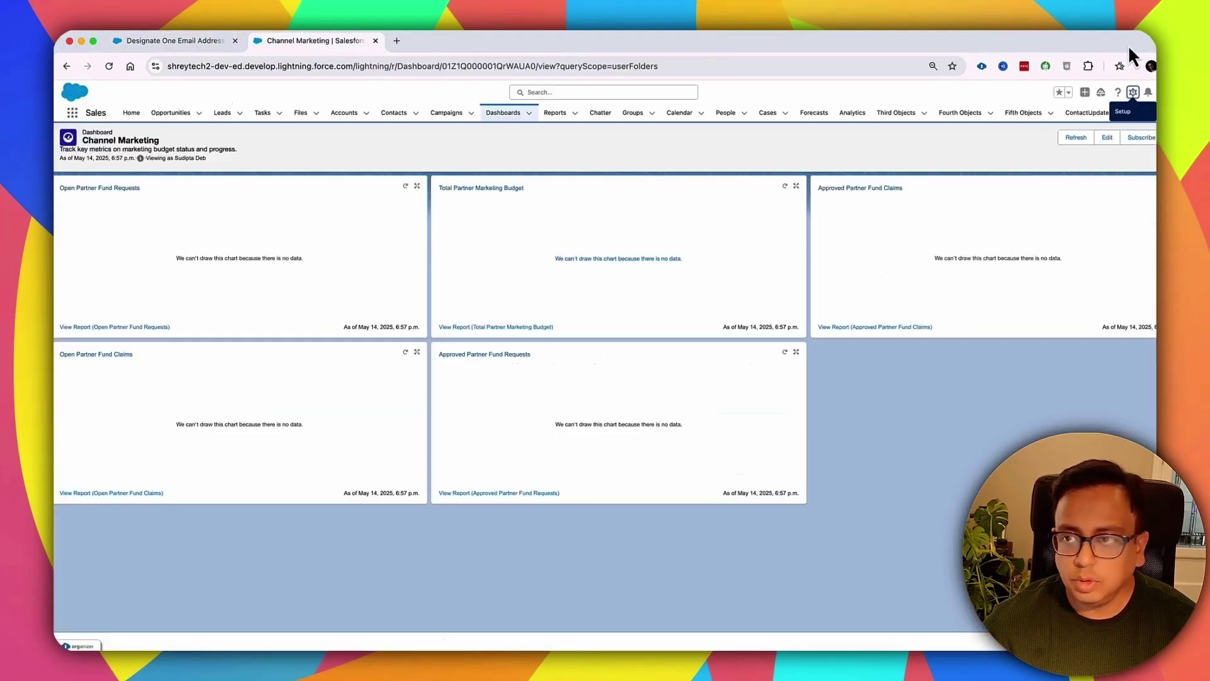
left_click(1133, 94)
left_click(1115, 142)
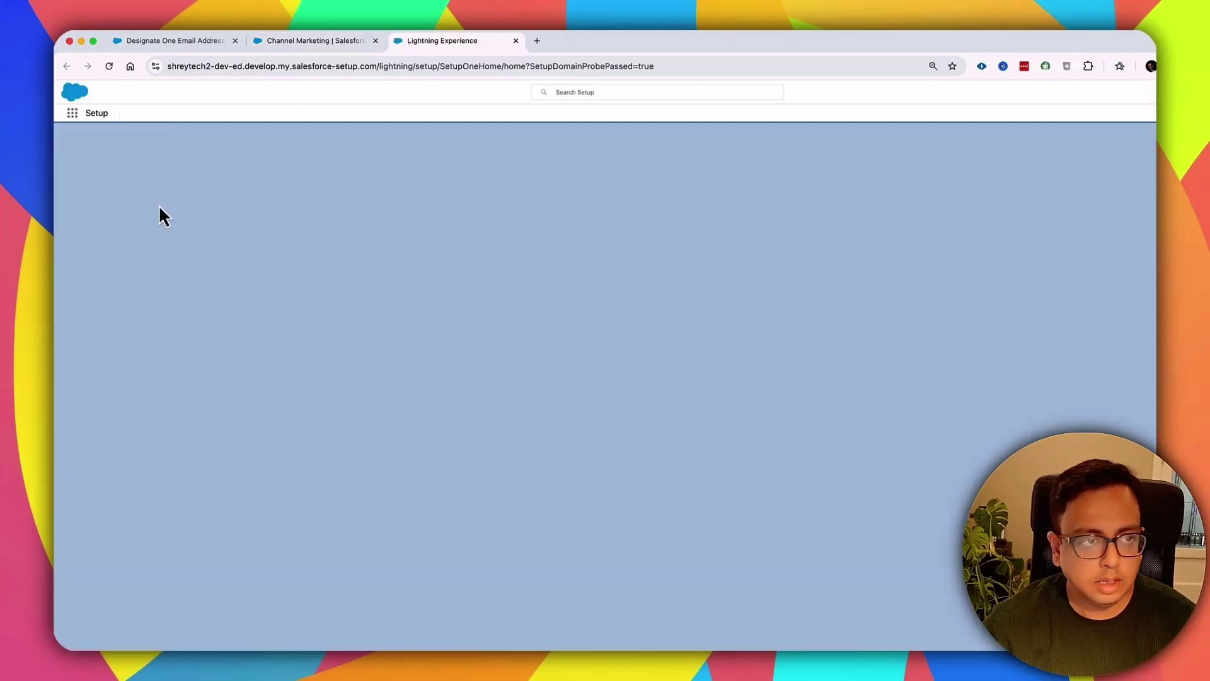
left_click(101, 138)
type("report")
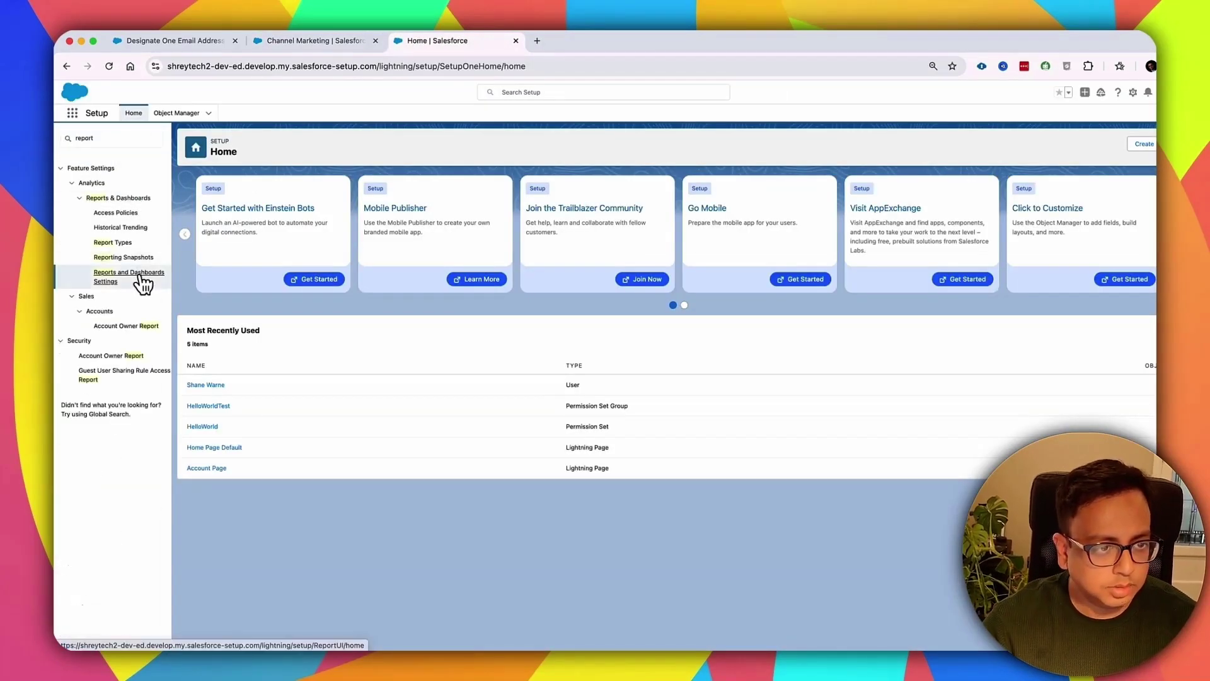
left_click(139, 276)
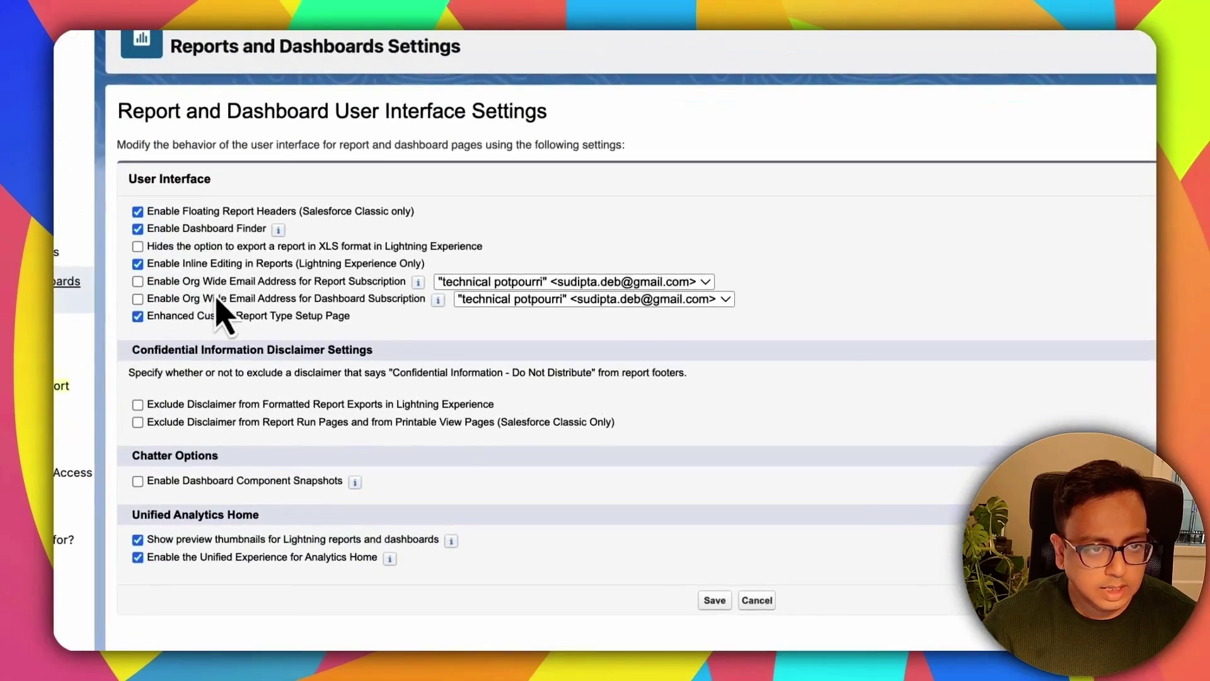
Step: Enable the org-wide email address for report and dashboard subscriptions, keeping the listed sender address for report subscriptions
left_click(138, 282)
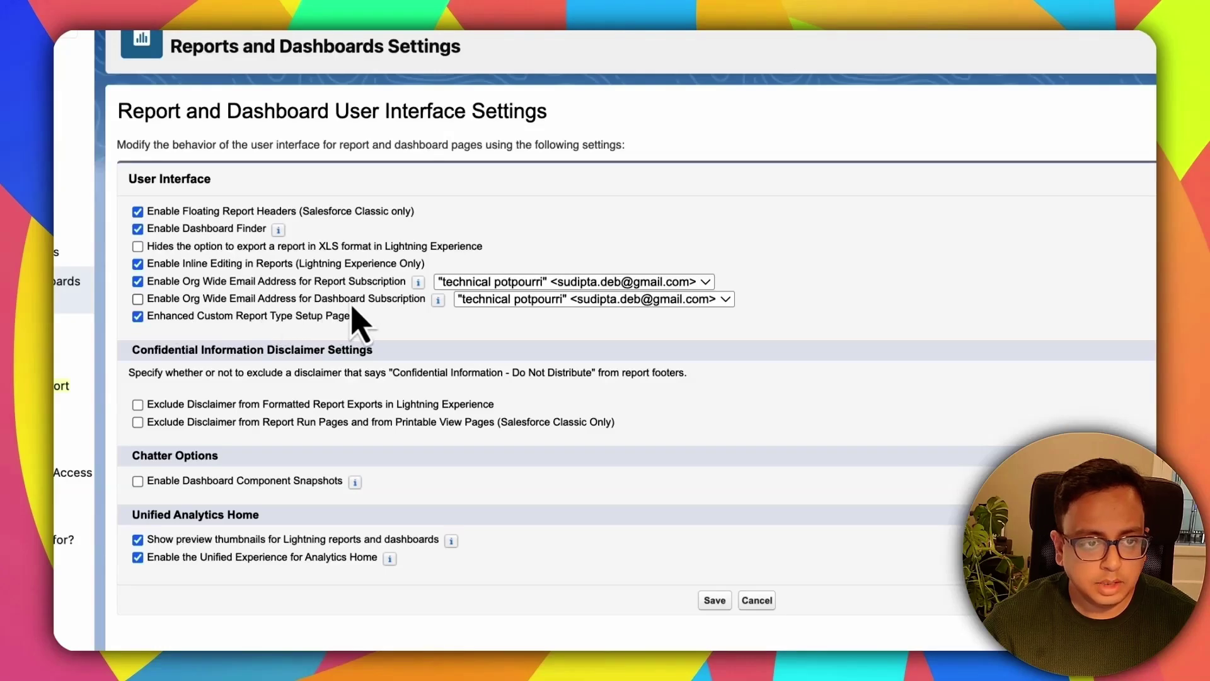
left_click(137, 300)
left_click(552, 285)
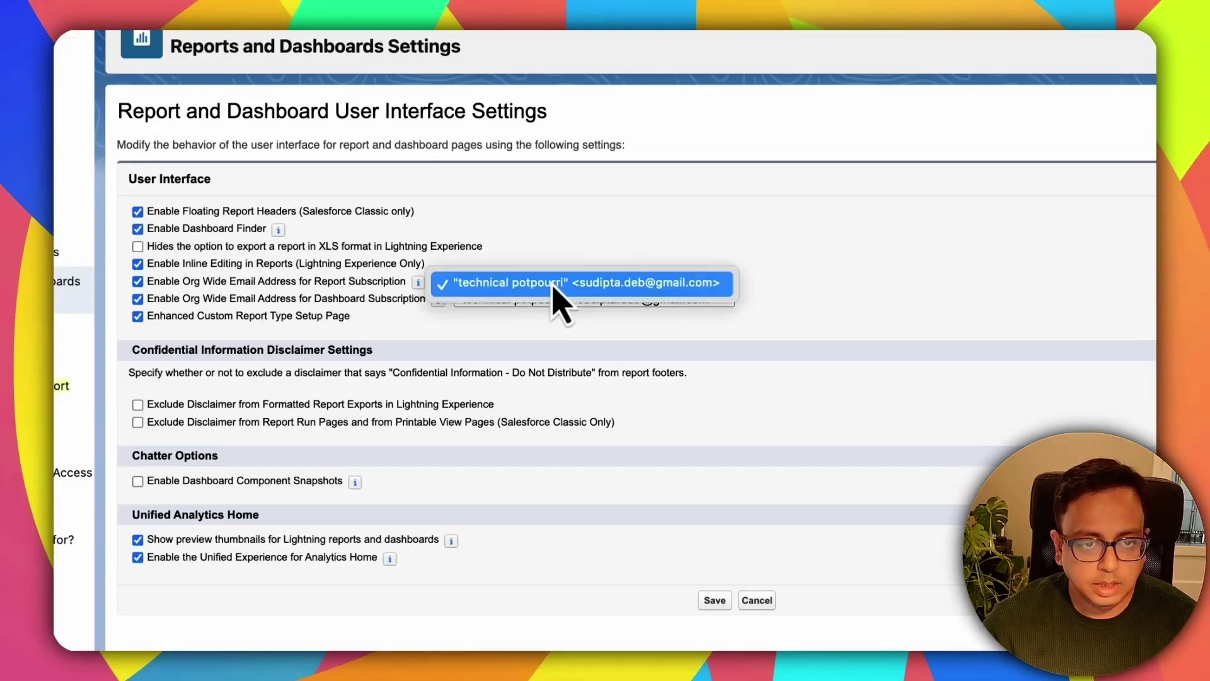
left_click(838, 284)
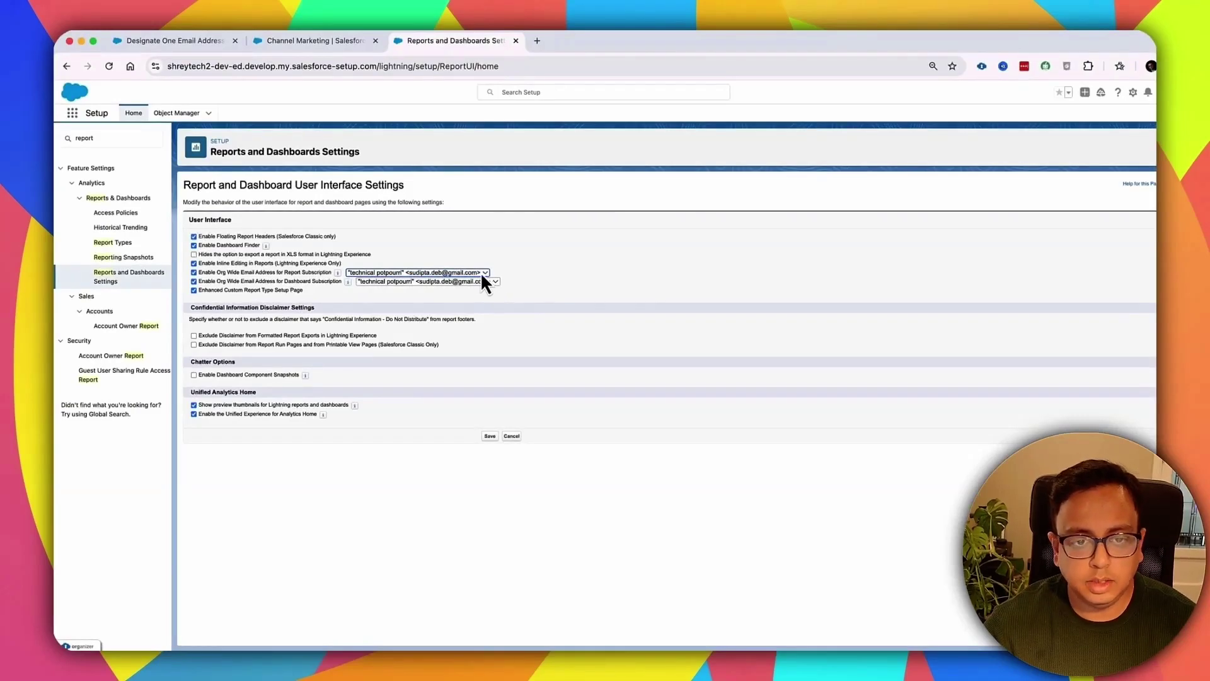
Step: Keep the listed org-wide sender address for dashboard subscriptions and save the report and dashboard settings
left_click(490, 281)
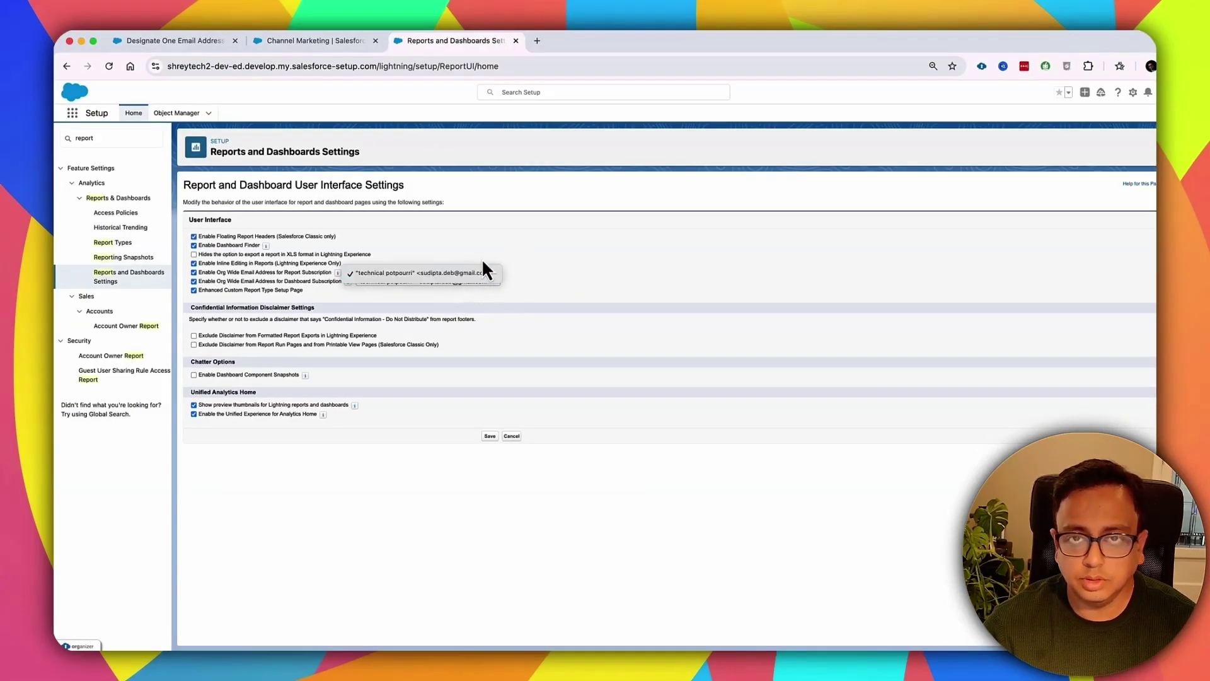
left_click(493, 436)
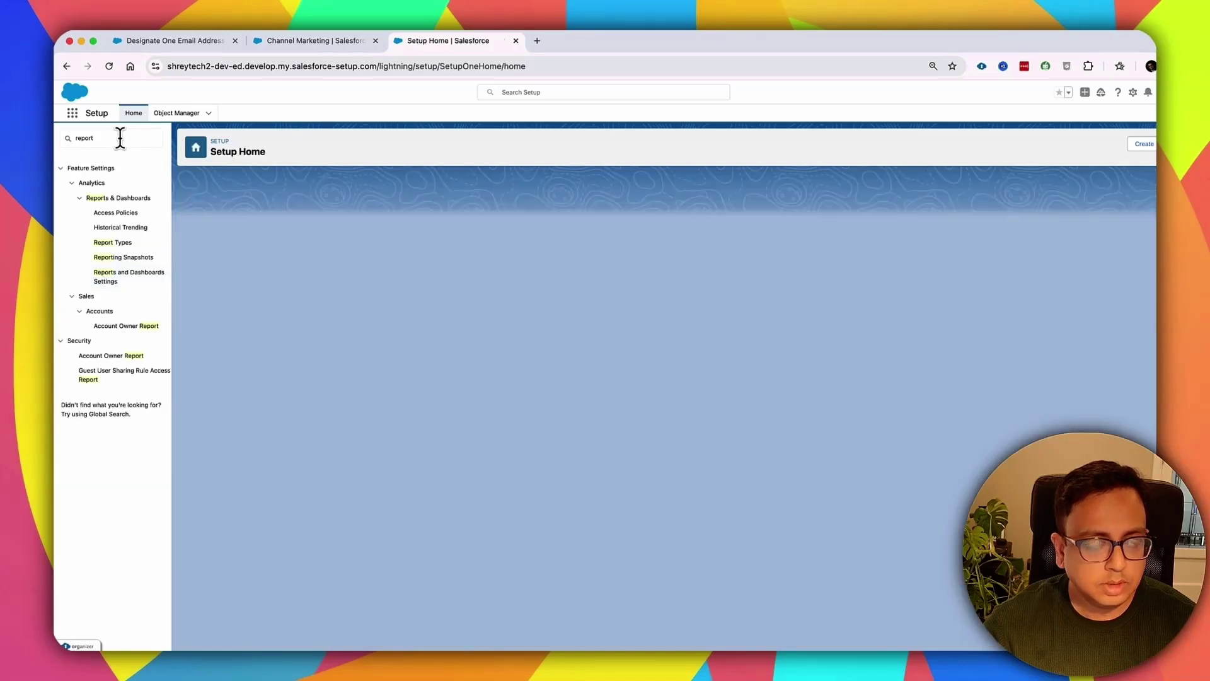
Step: Find and open the Organization-Wide Addresses page in Setup
left_click(125, 137)
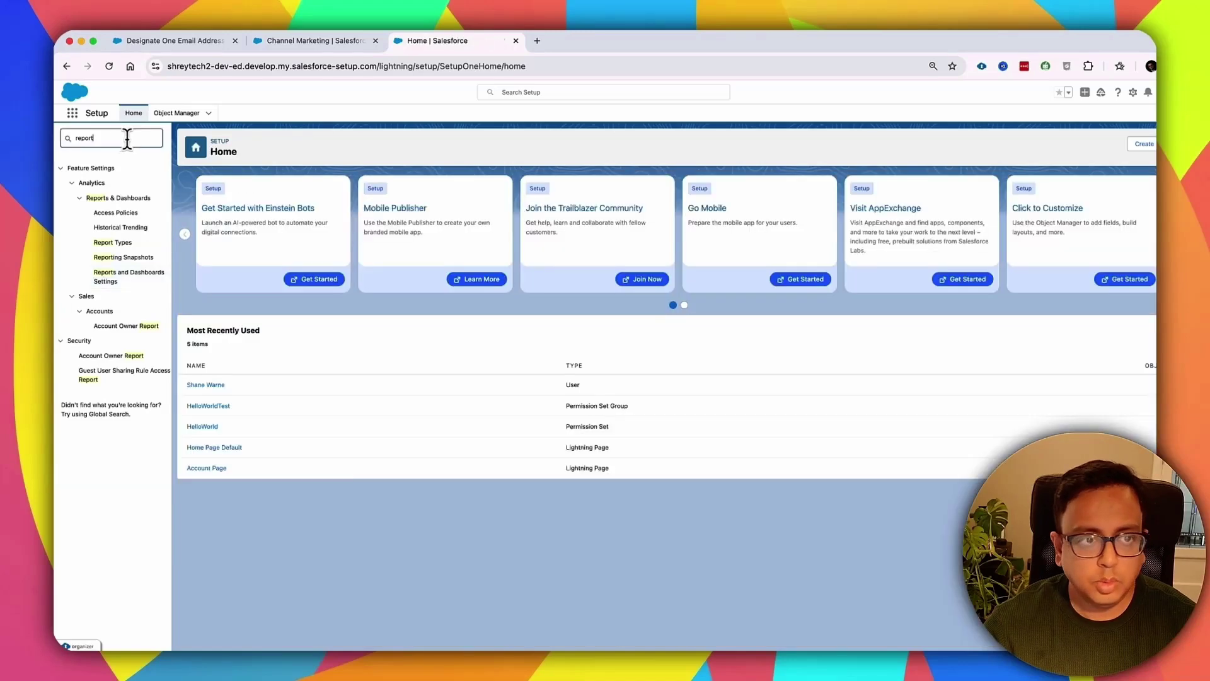
type("org wide")
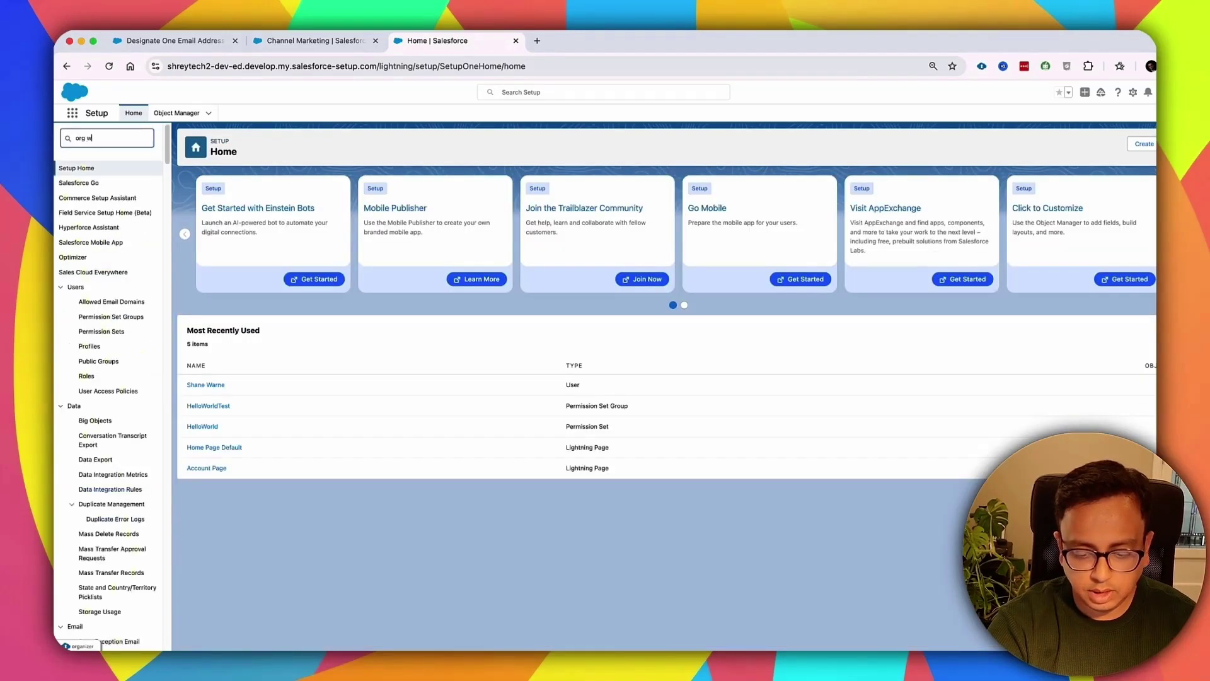
key("BackSpace")
key("BackSpace")
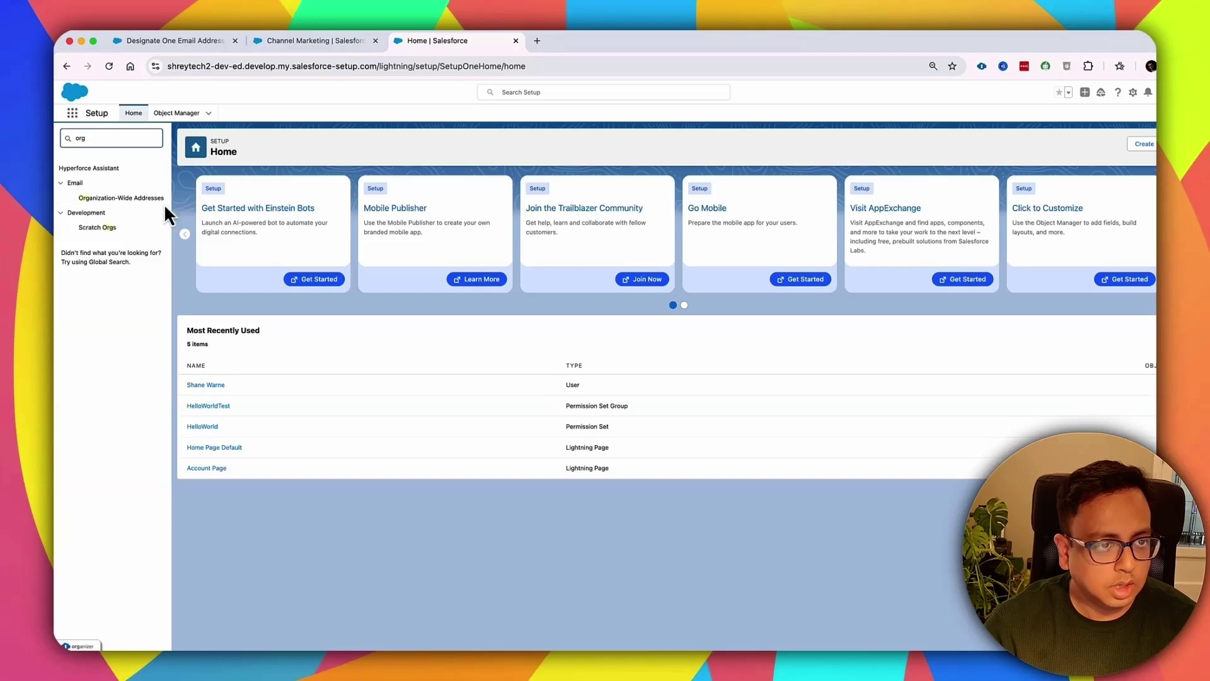
left_click(129, 201)
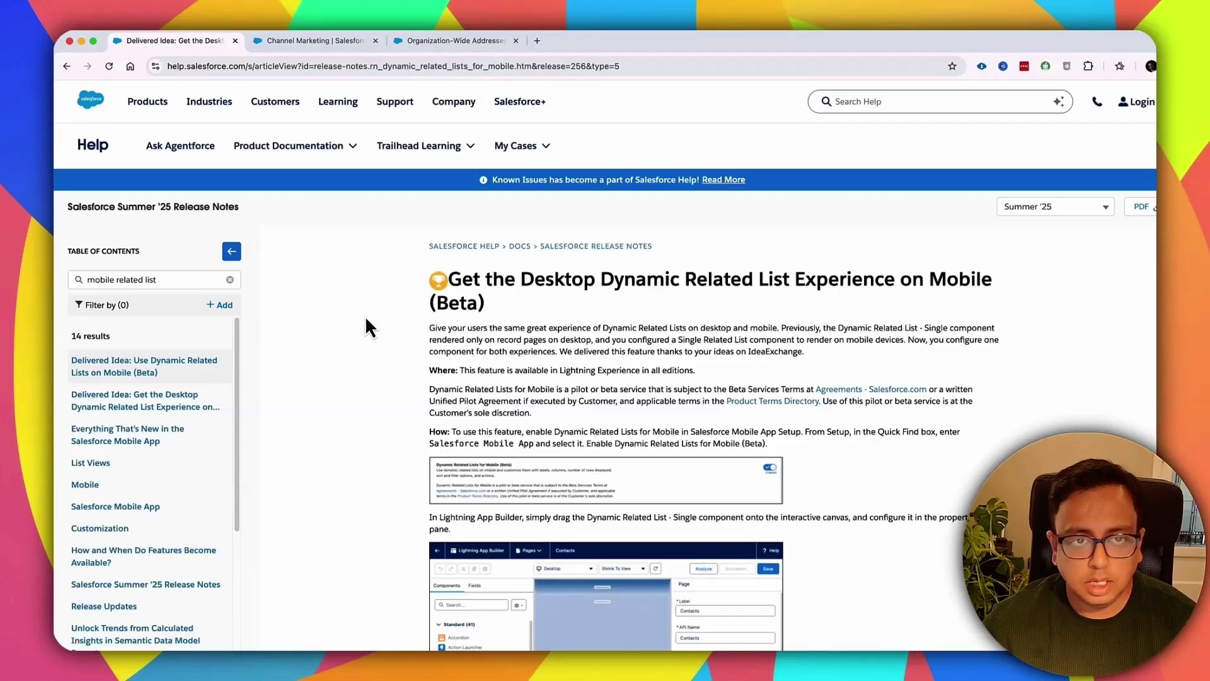
Step: Close the Organization-Wide Addresses page, reopen Setup from the Channel Marketing dashboard and open the Salesforce Mobile App page
left_click(516, 40)
left_click(324, 40)
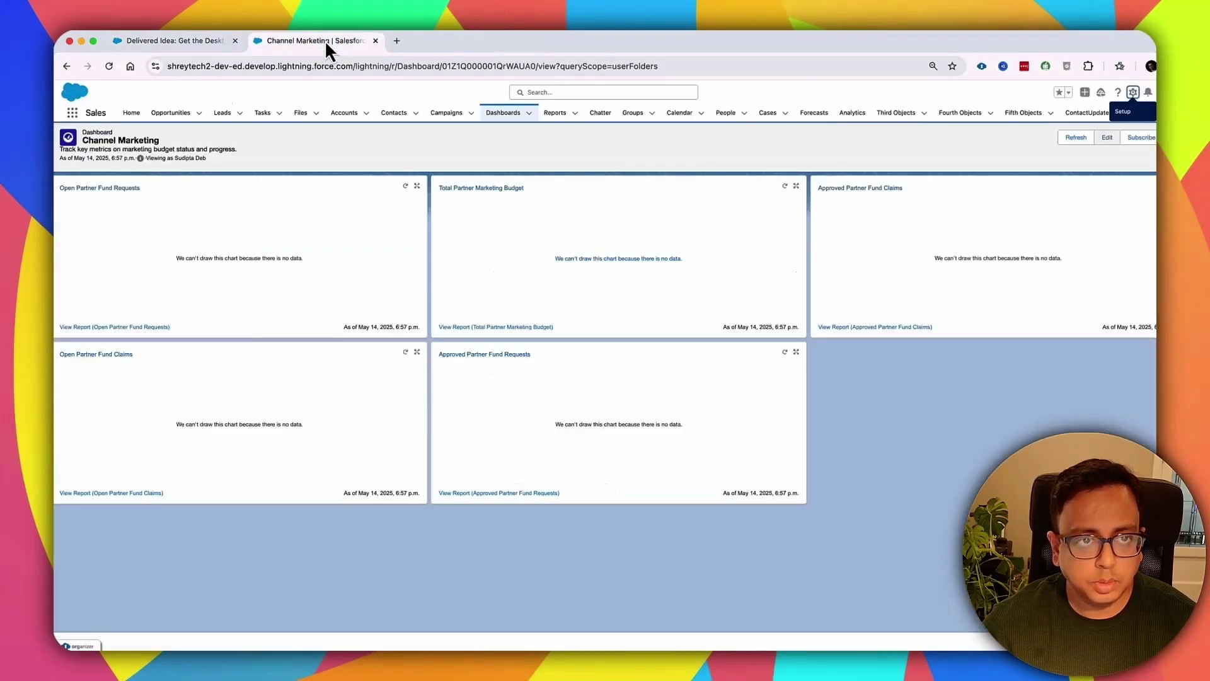
left_click(1132, 92)
left_click(1109, 124)
left_click(106, 138)
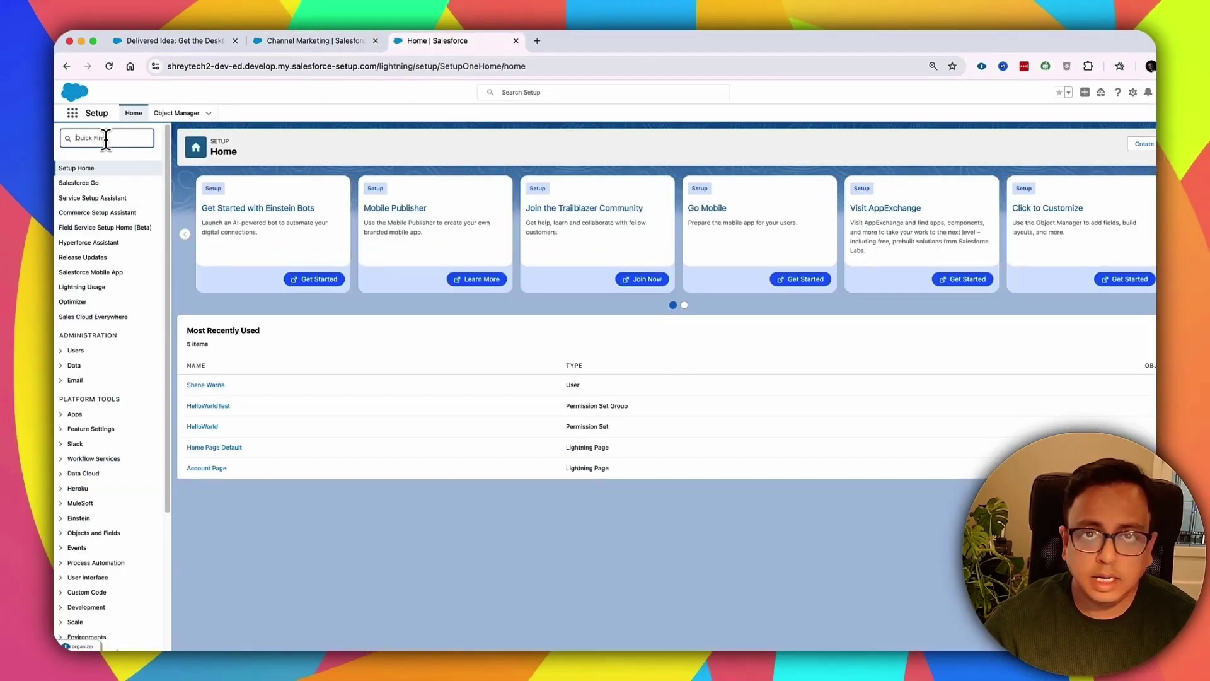
type("mobile")
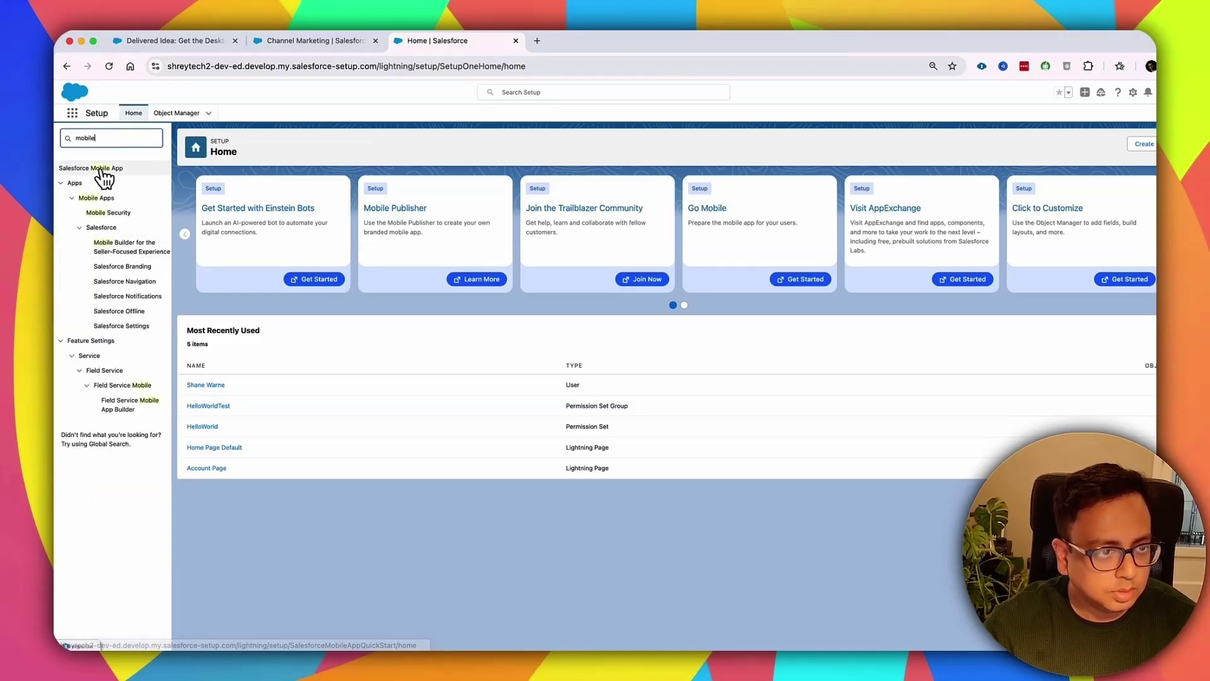
left_click(101, 169)
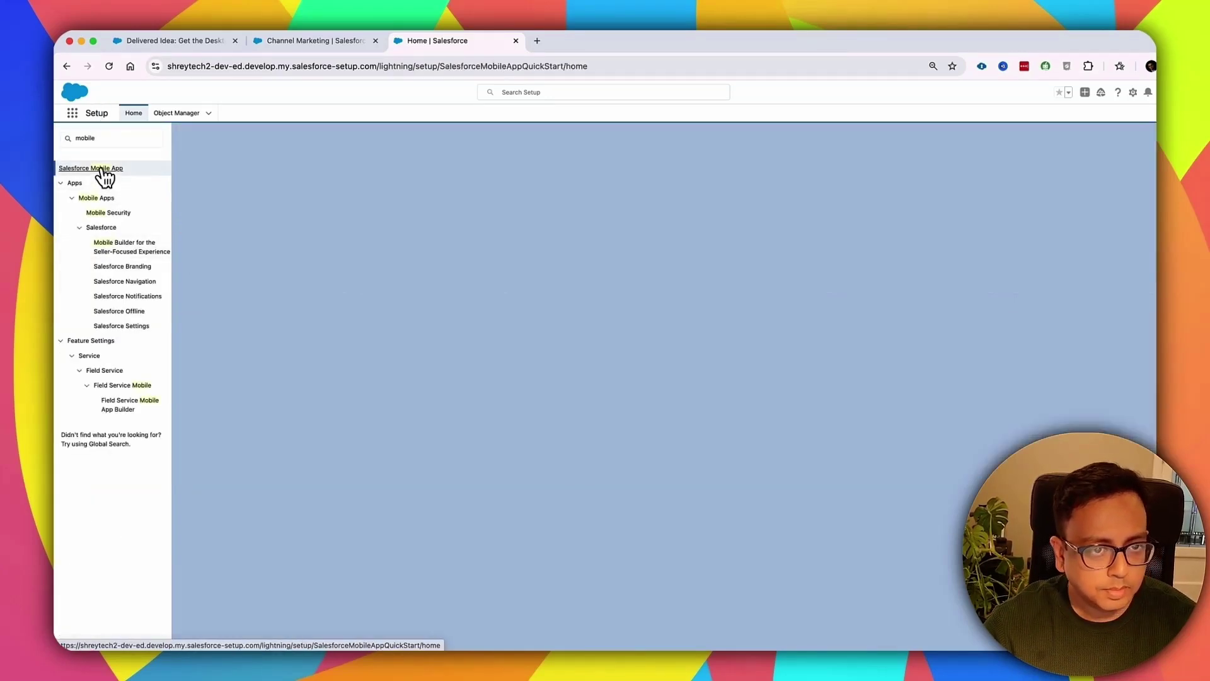
Step: Disable Dynamic Forms and Dynamic Highlights Panel on Mobile in the mobile features and confirm the change
scroll(458, 376, "down", 2)
scroll(442, 378, "down", 3)
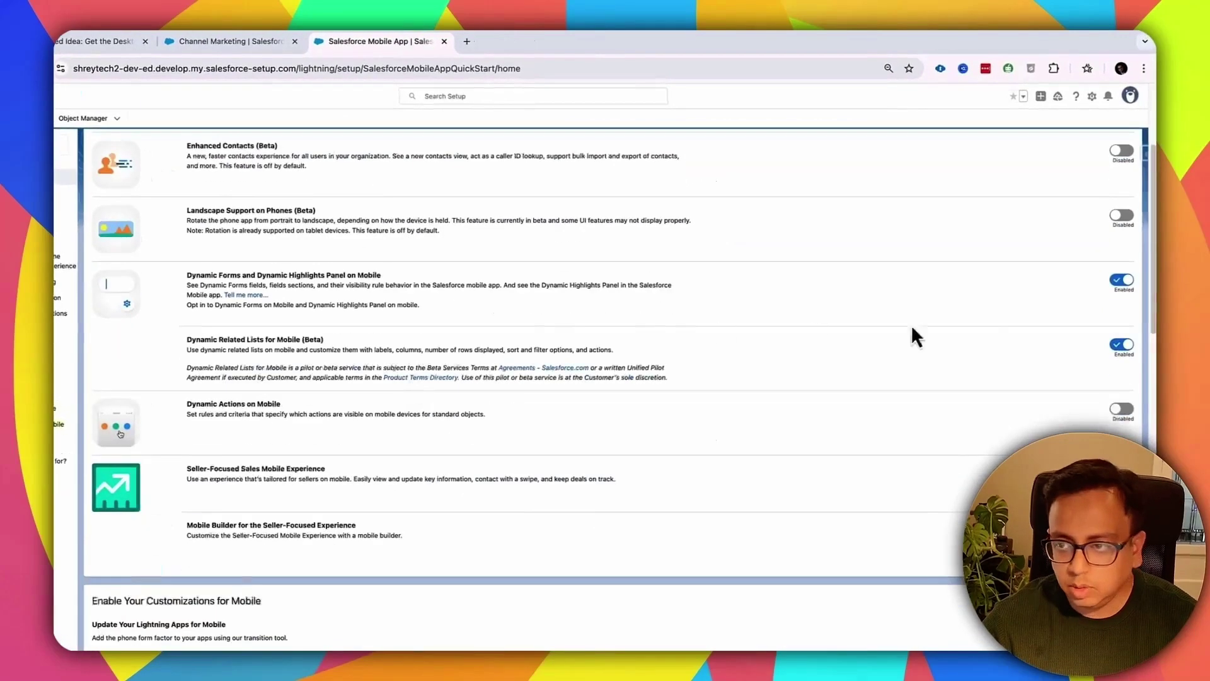
left_click(1120, 281)
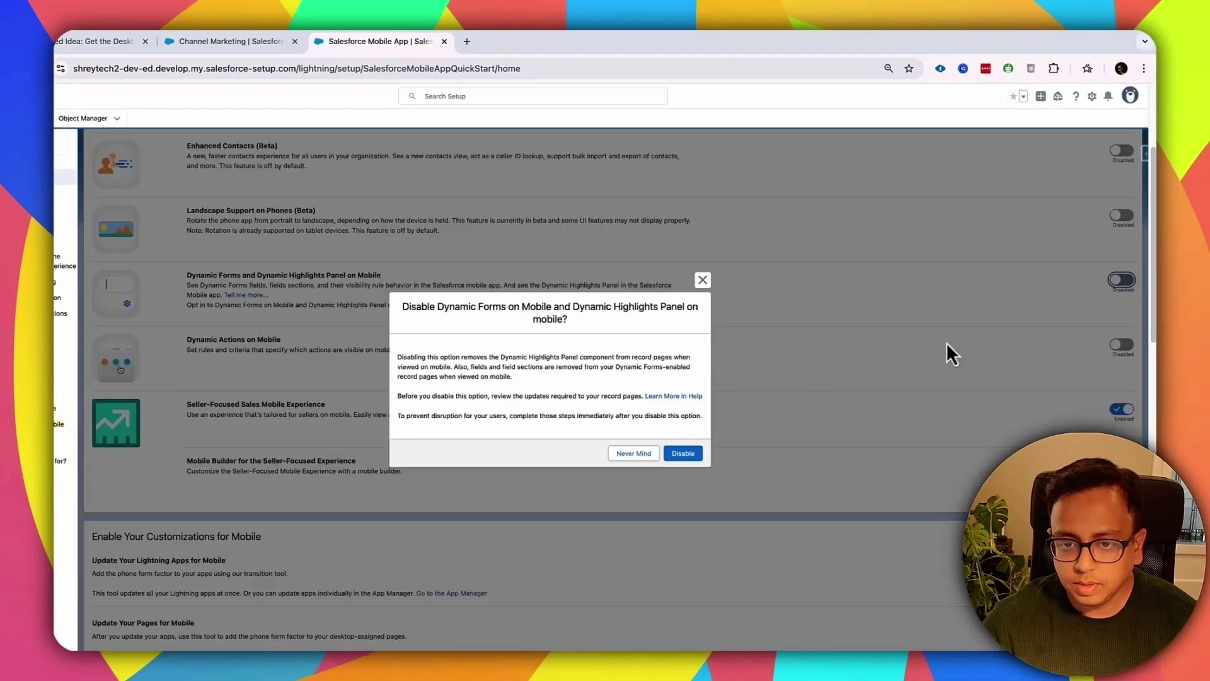
left_click(684, 453)
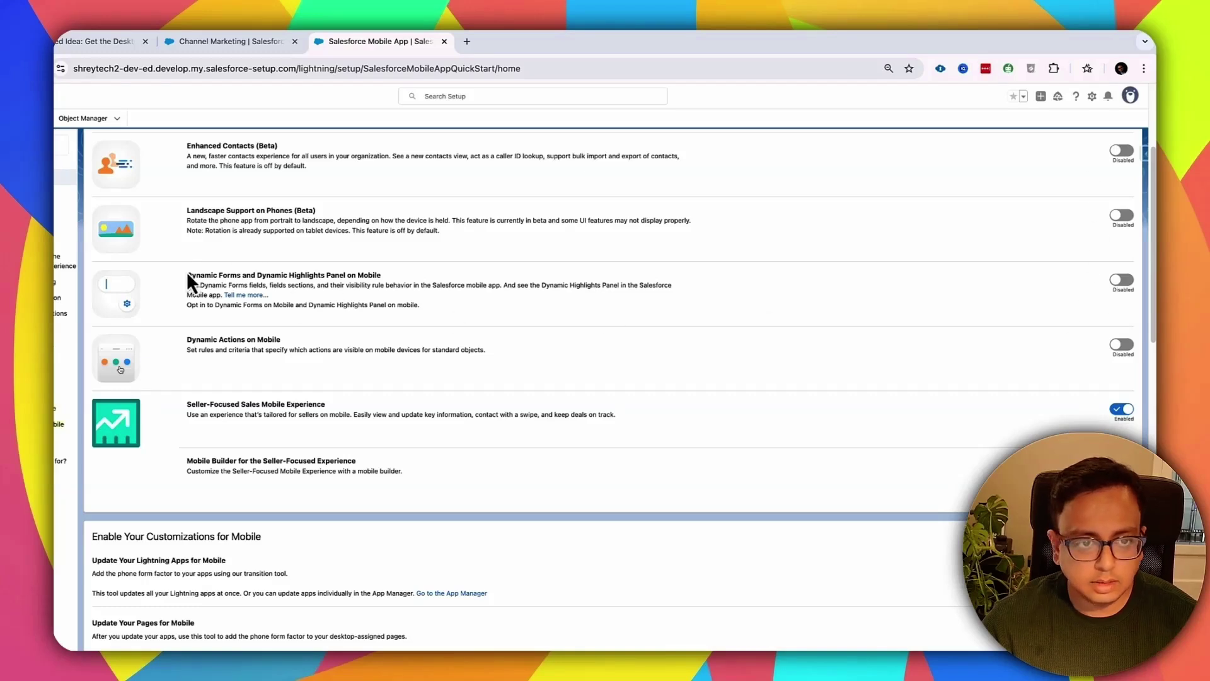
Step: Enable Dynamic Forms and Dynamic Highlights Panel on Mobile, as well as Dynamic Related Lists for Mobile (Beta)
left_click_drag(187, 274, 397, 279)
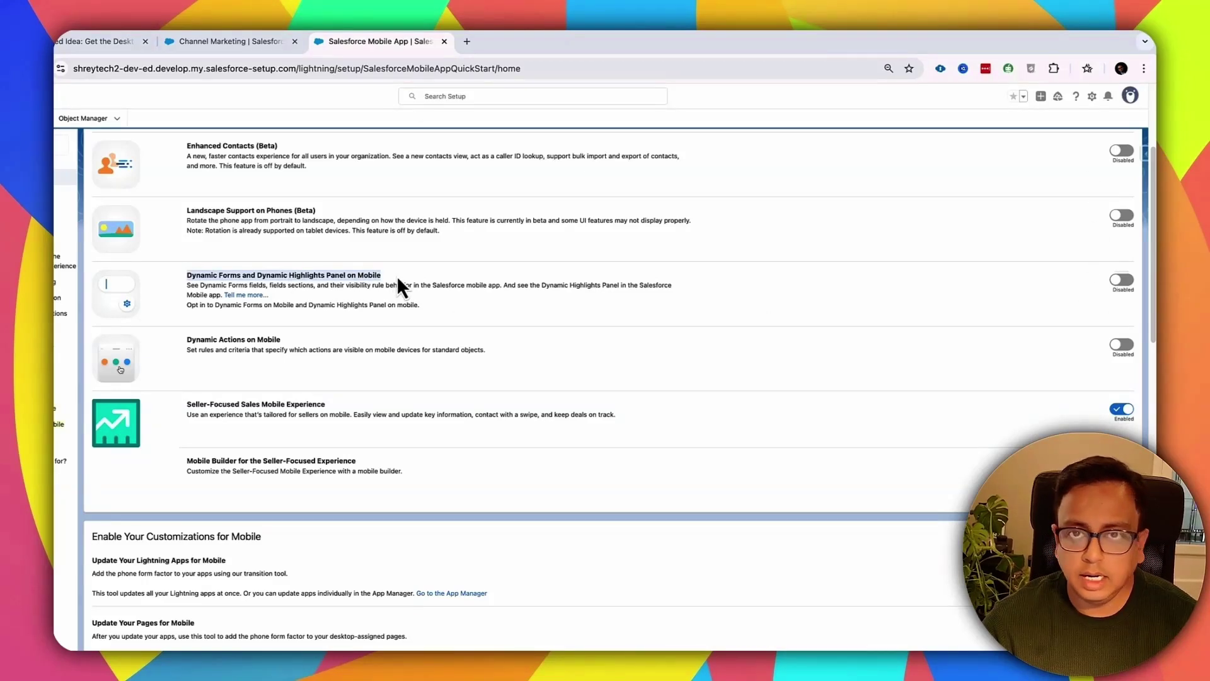
left_click(1121, 279)
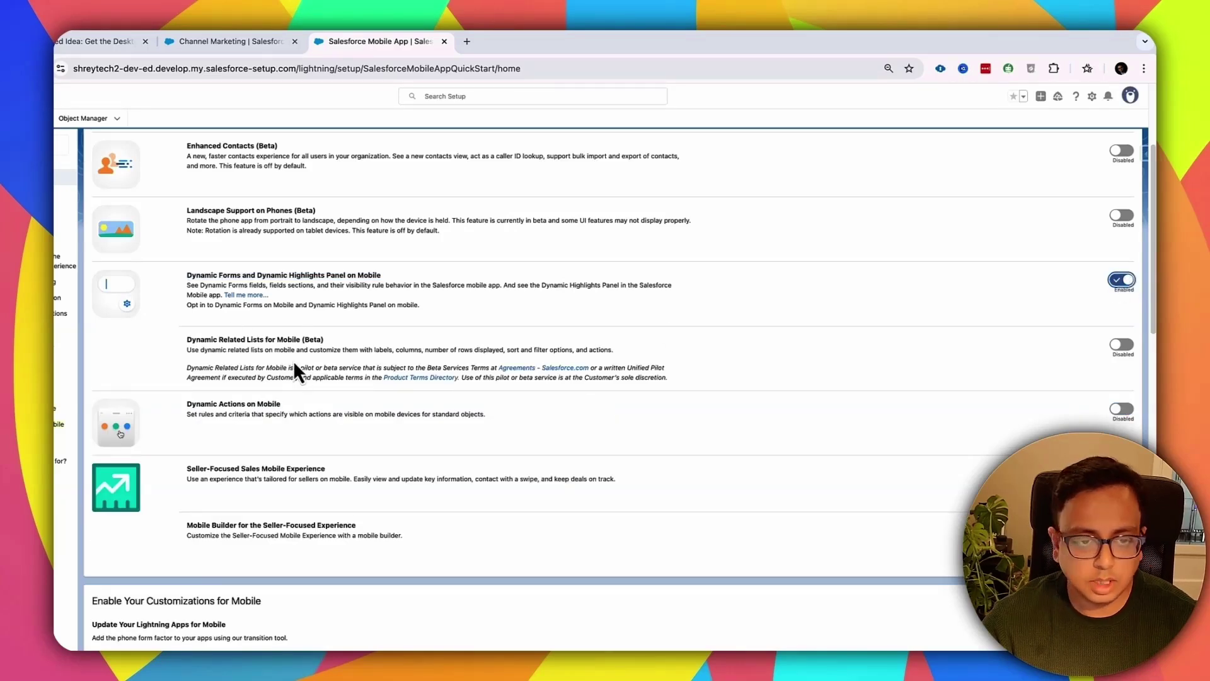
left_click_drag(185, 339, 303, 339)
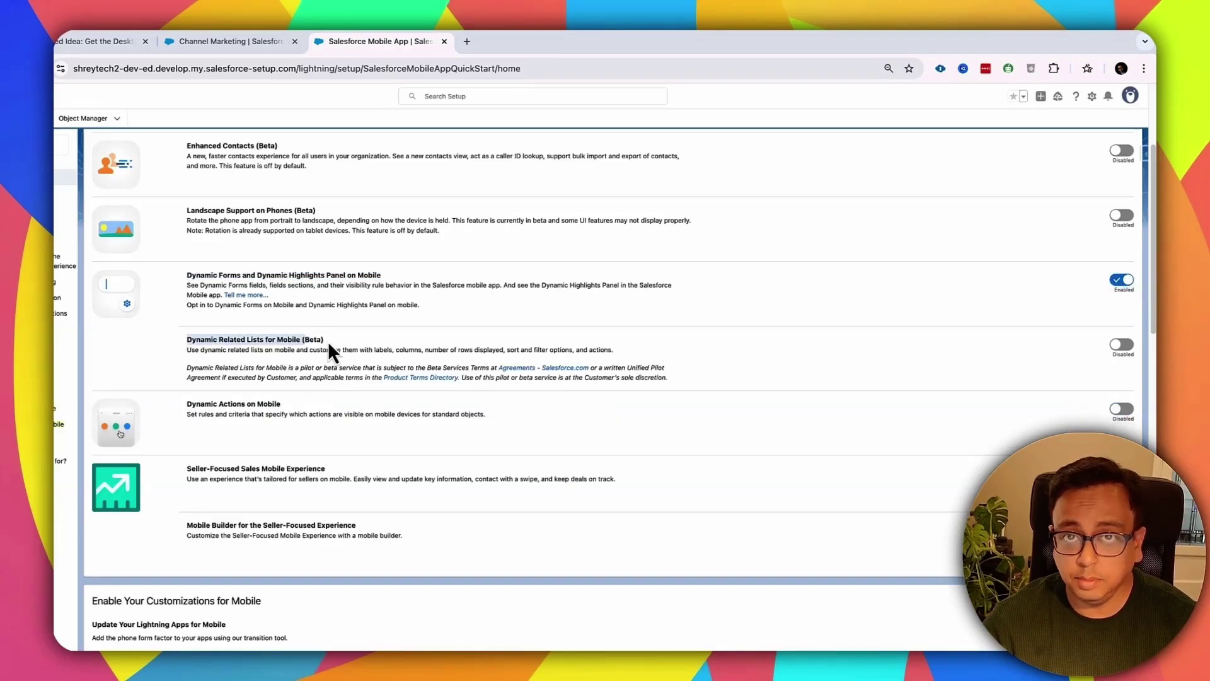
left_click(1121, 345)
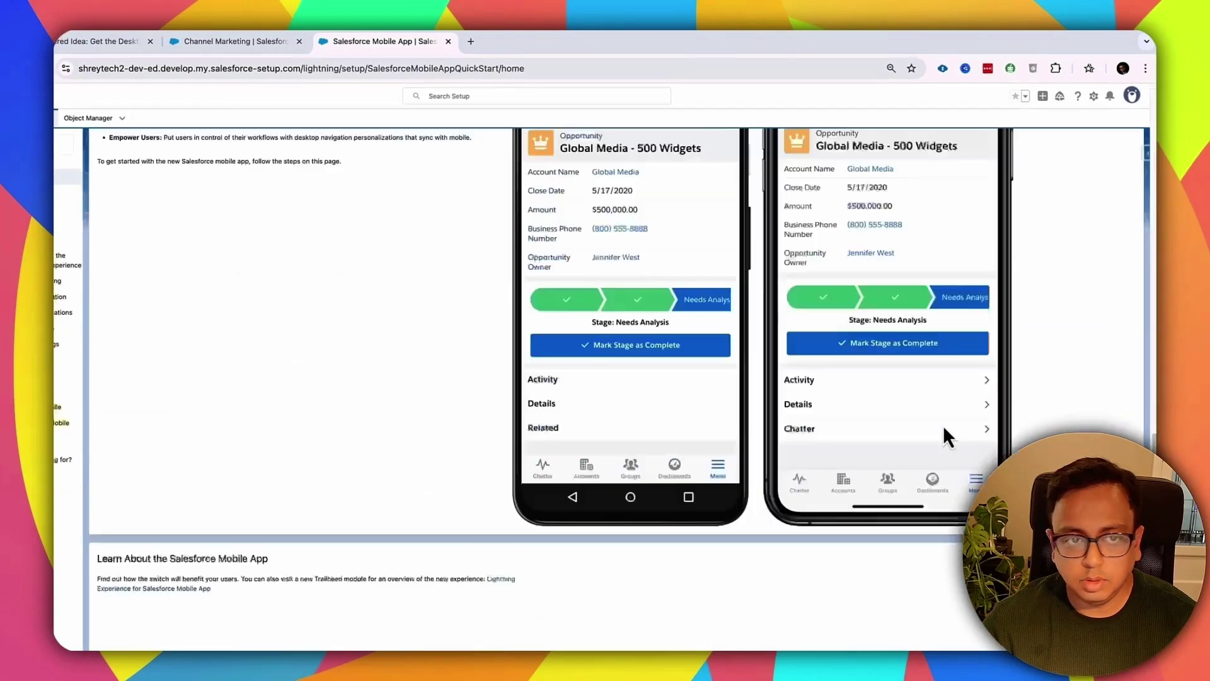
scroll(943, 424, "down", 3)
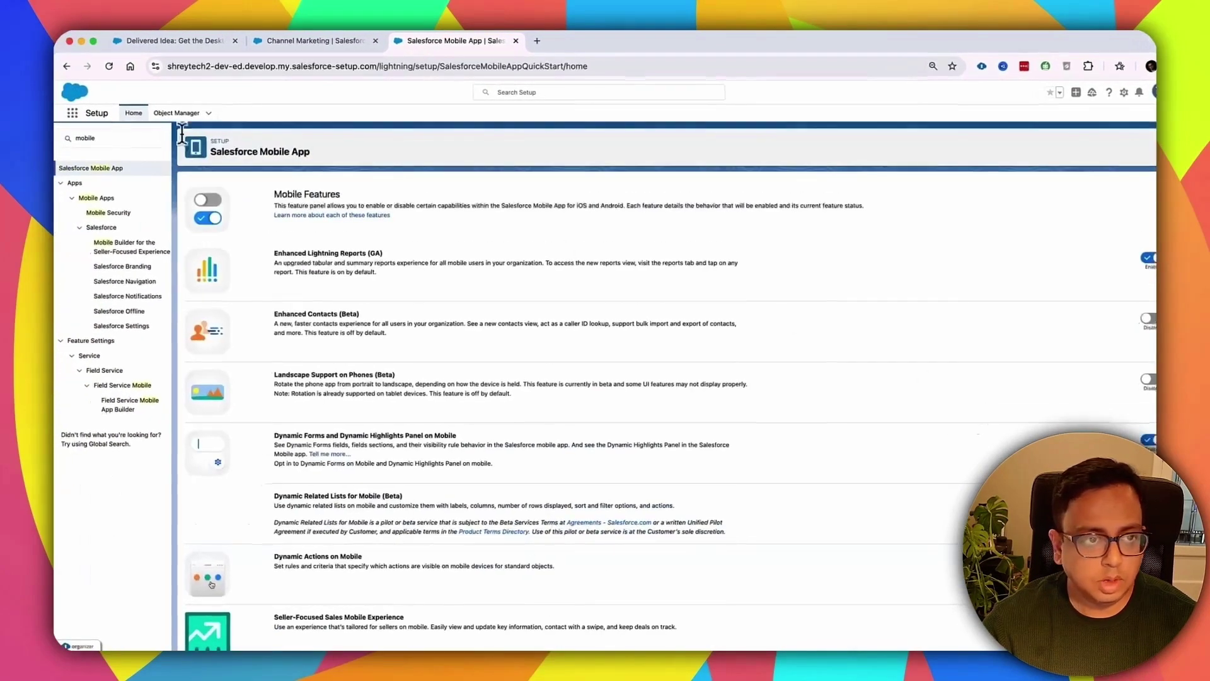
Step: Find the Lightning App Builder in Setup and open the Opportunity Record Page for editing
left_click(88, 140)
type("app bui")
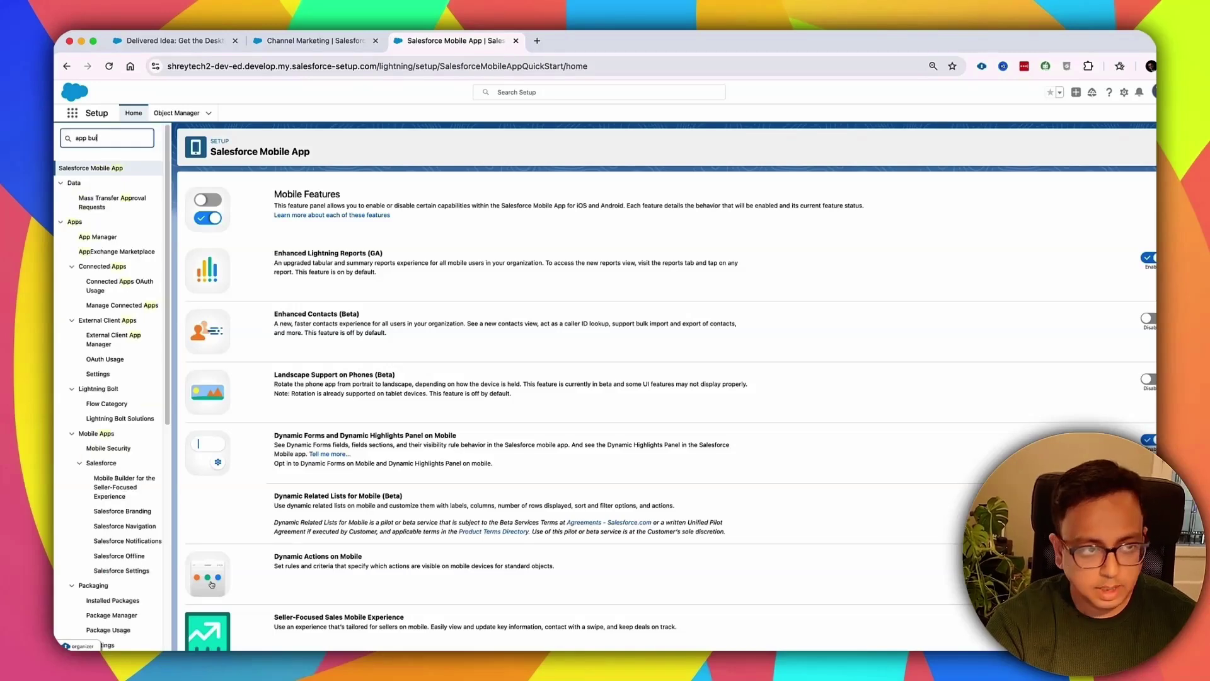
type("l")
left_click(94, 266)
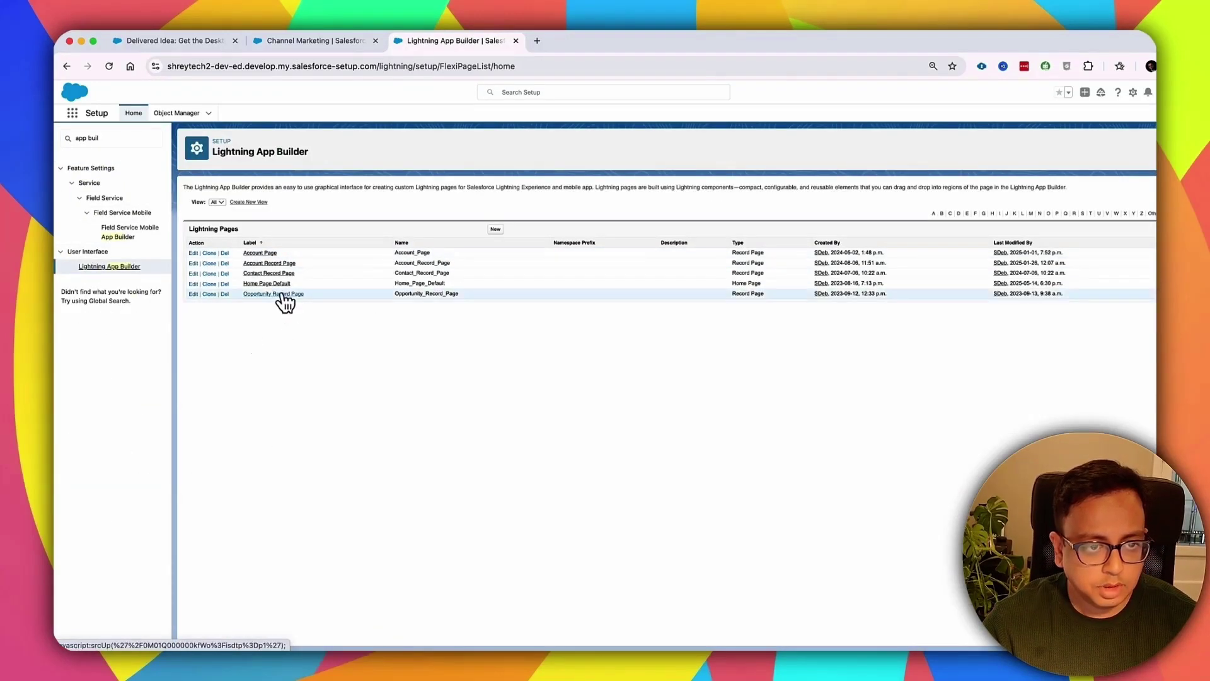
left_click(193, 294)
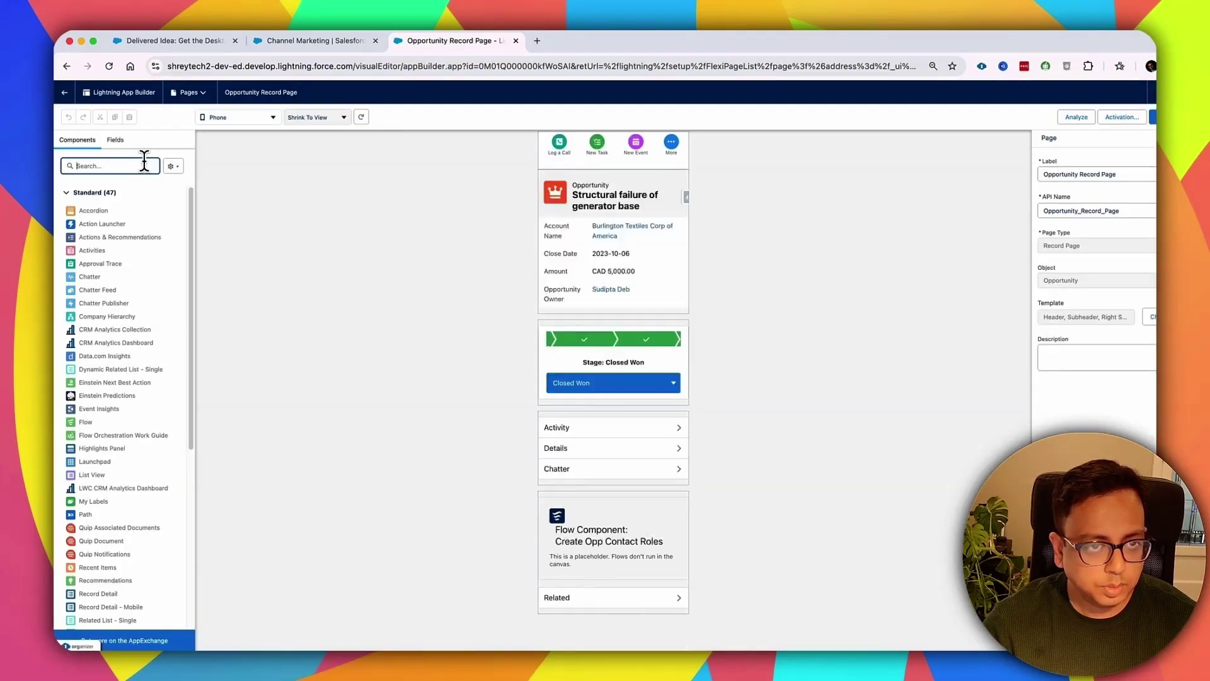
Step: Show the page in the Desktop view and add a Dynamic Related List - Single component directly above the Related tab
left_click(238, 118)
left_click(222, 139)
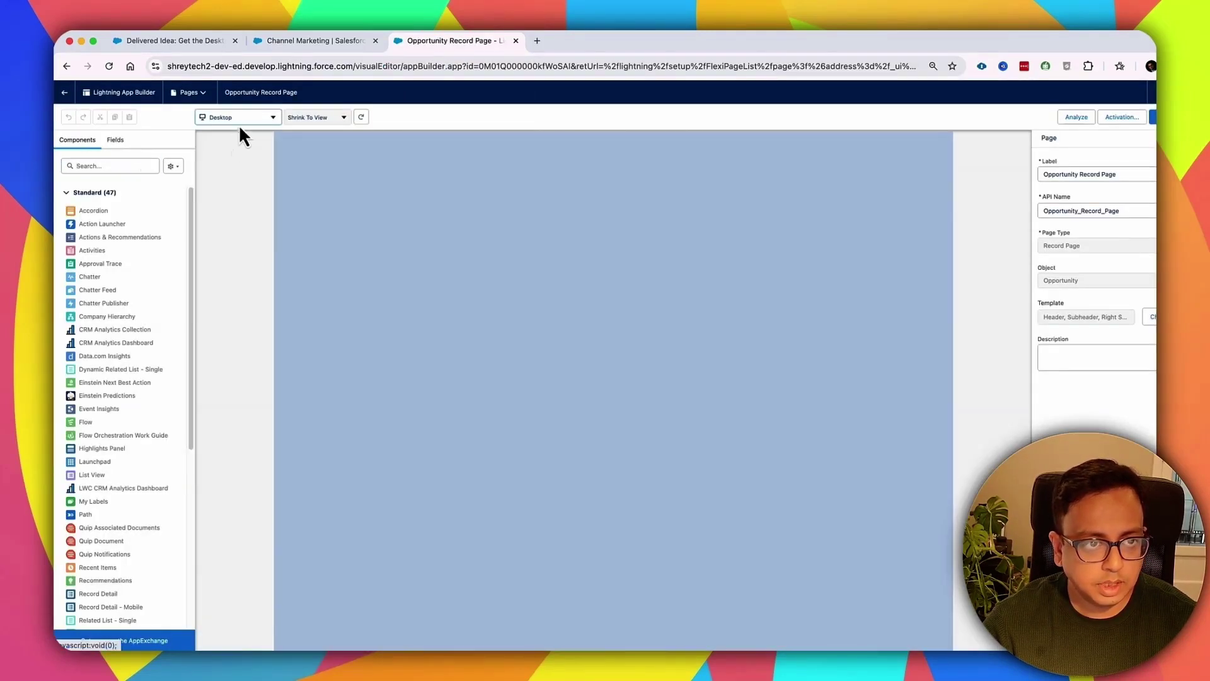
left_click(143, 165)
type("related")
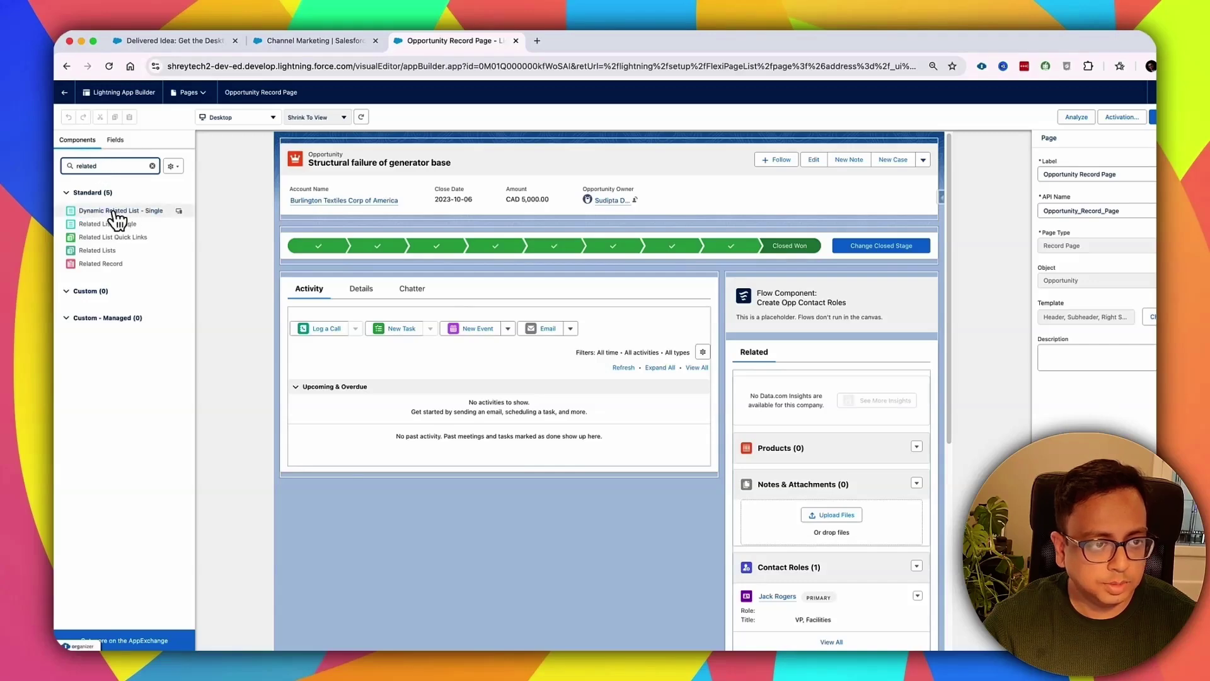
left_click_drag(137, 221, 784, 353)
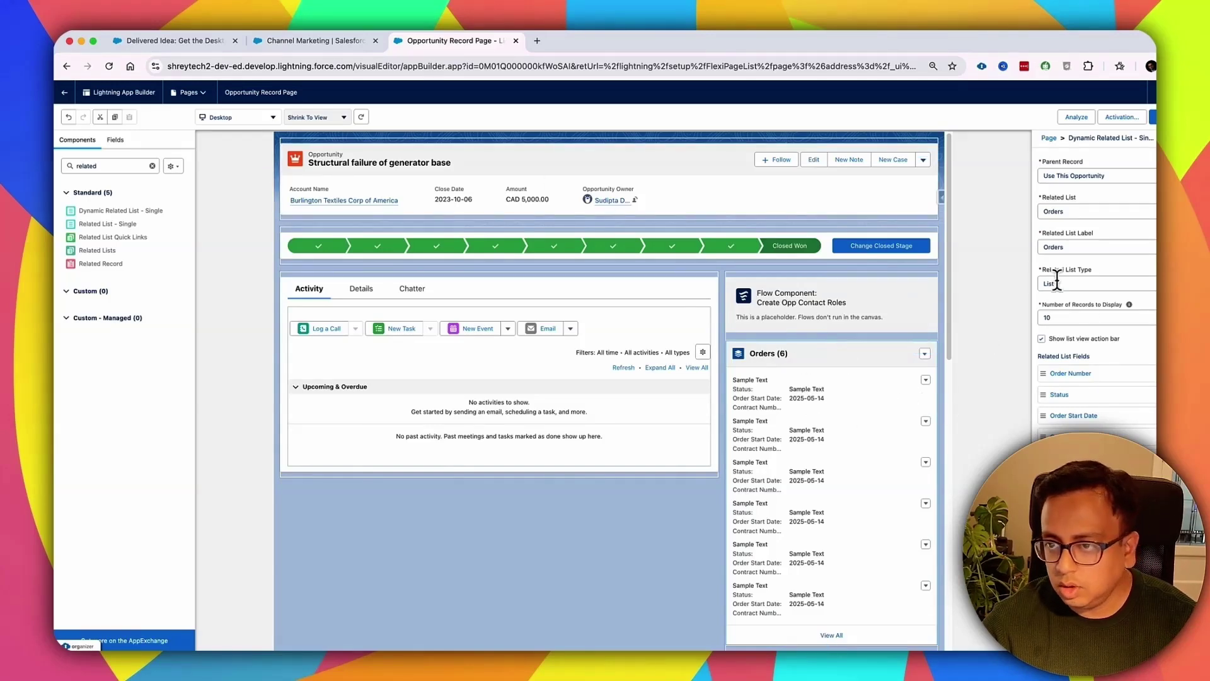
Step: Set the Orders related list to display 5 records and preview the page in the Phone view
left_click(1056, 317)
key("BackSpace")
key("BackSpace")
type("5")
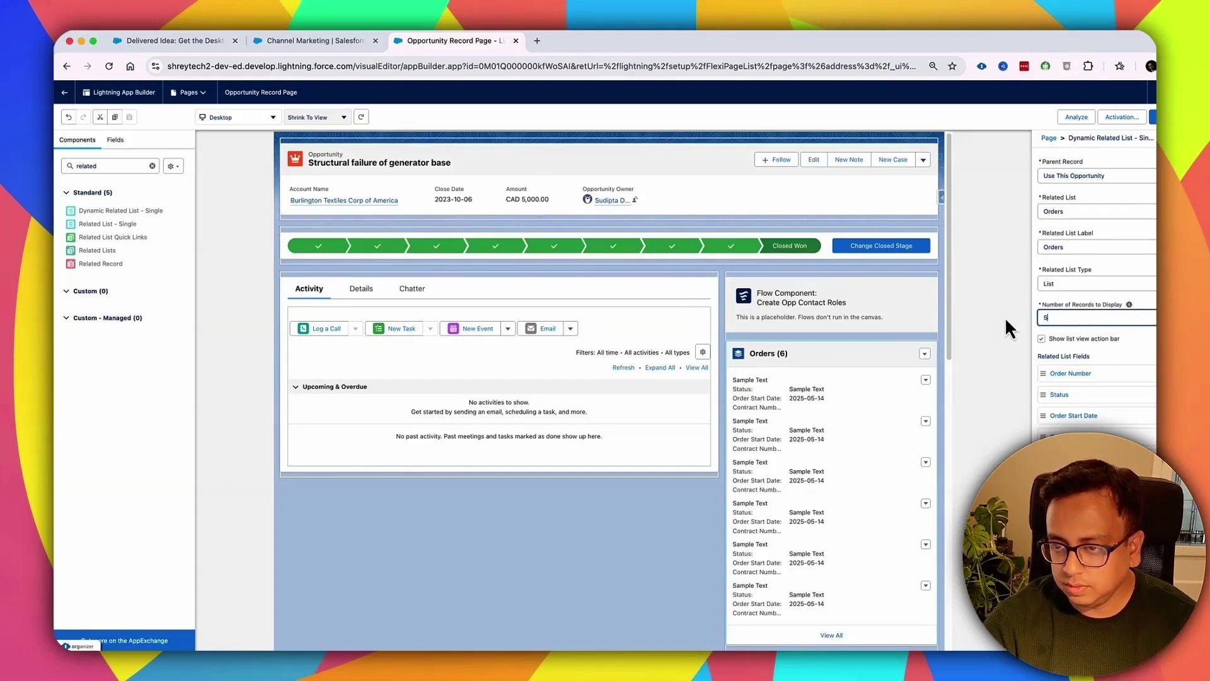
left_click(1006, 296)
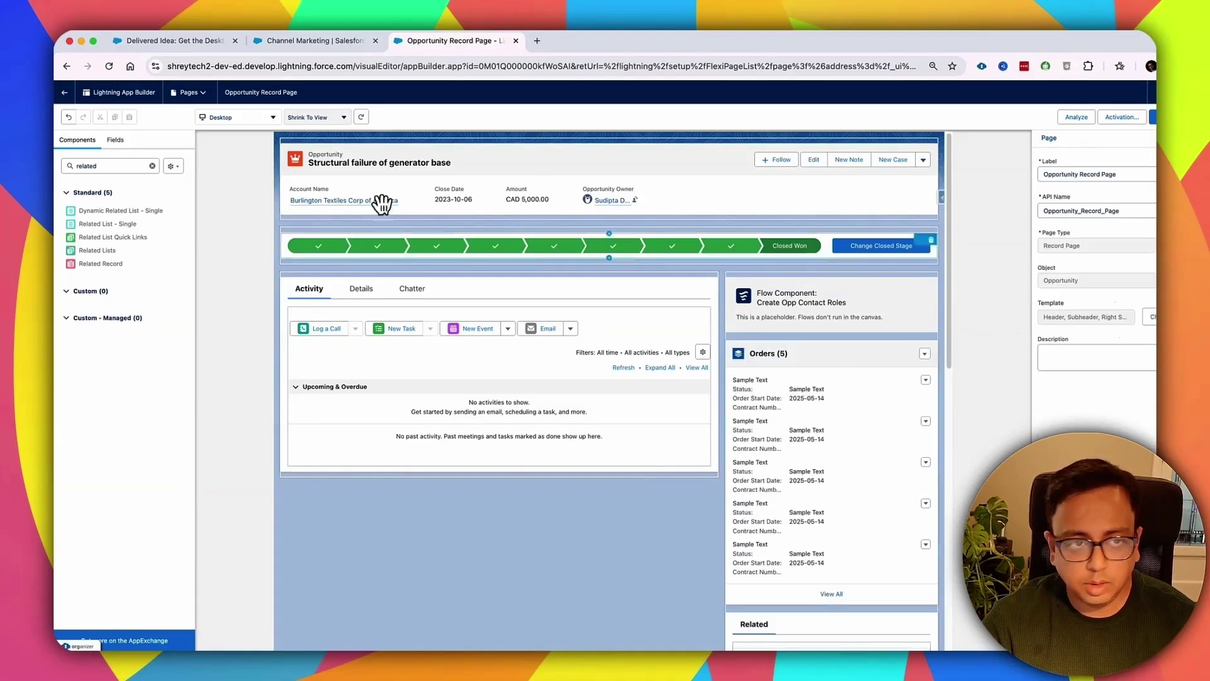
left_click(259, 120)
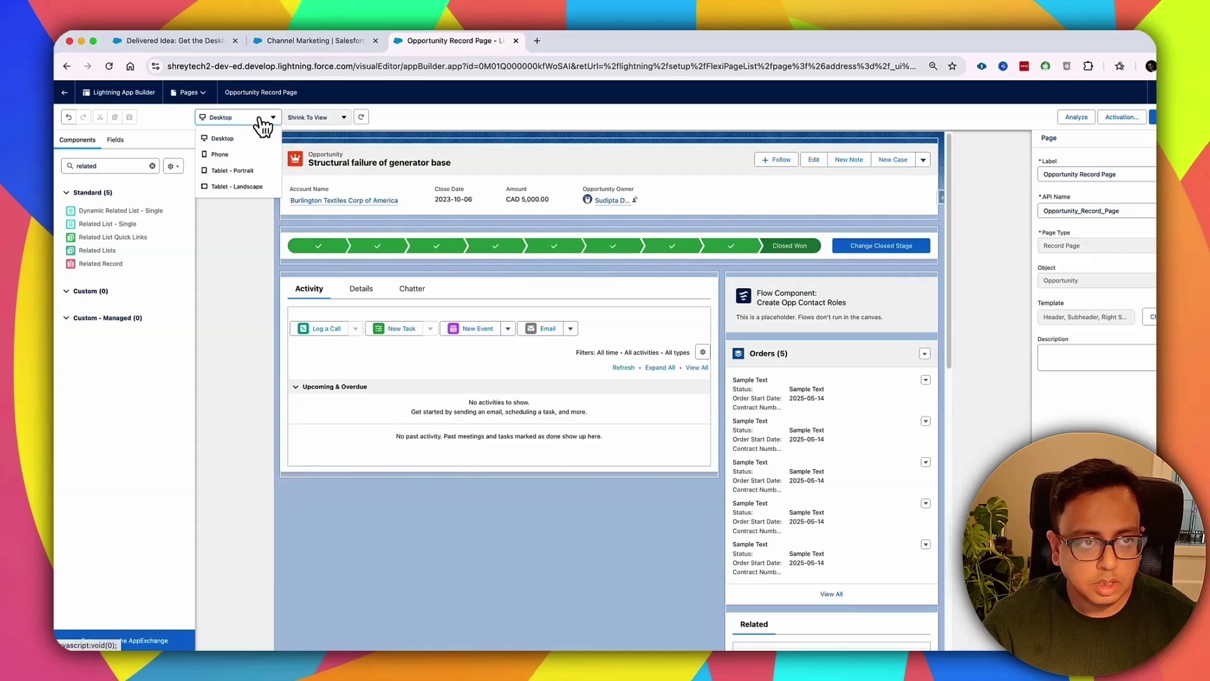
left_click(233, 155)
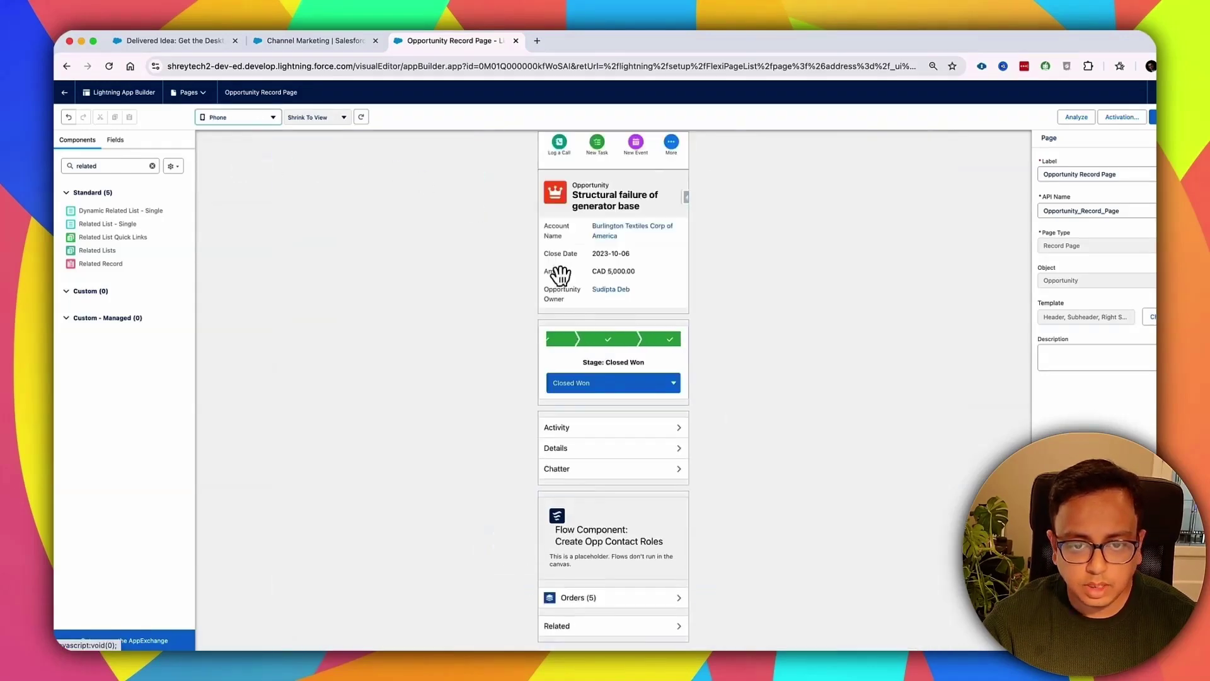